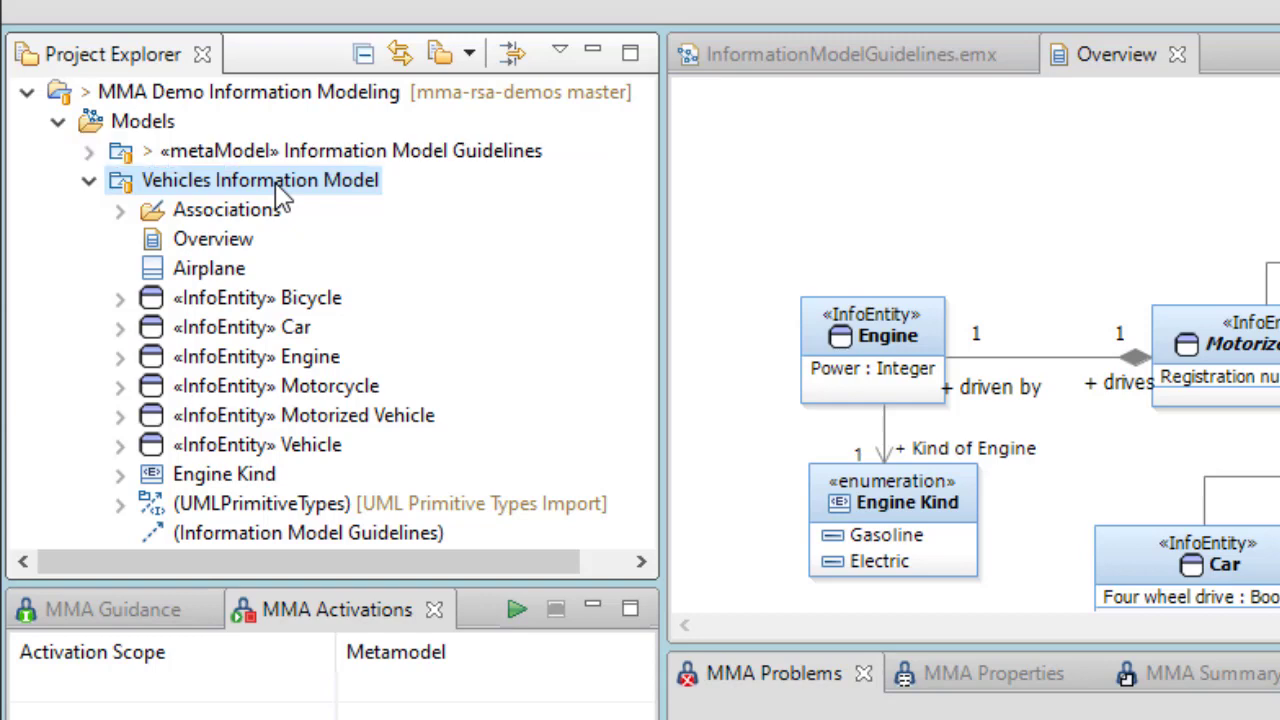
Activate MetaModelAgent on the Vehicles Information Model with the Information Model Guidelines metamodel
right_click(280, 193)
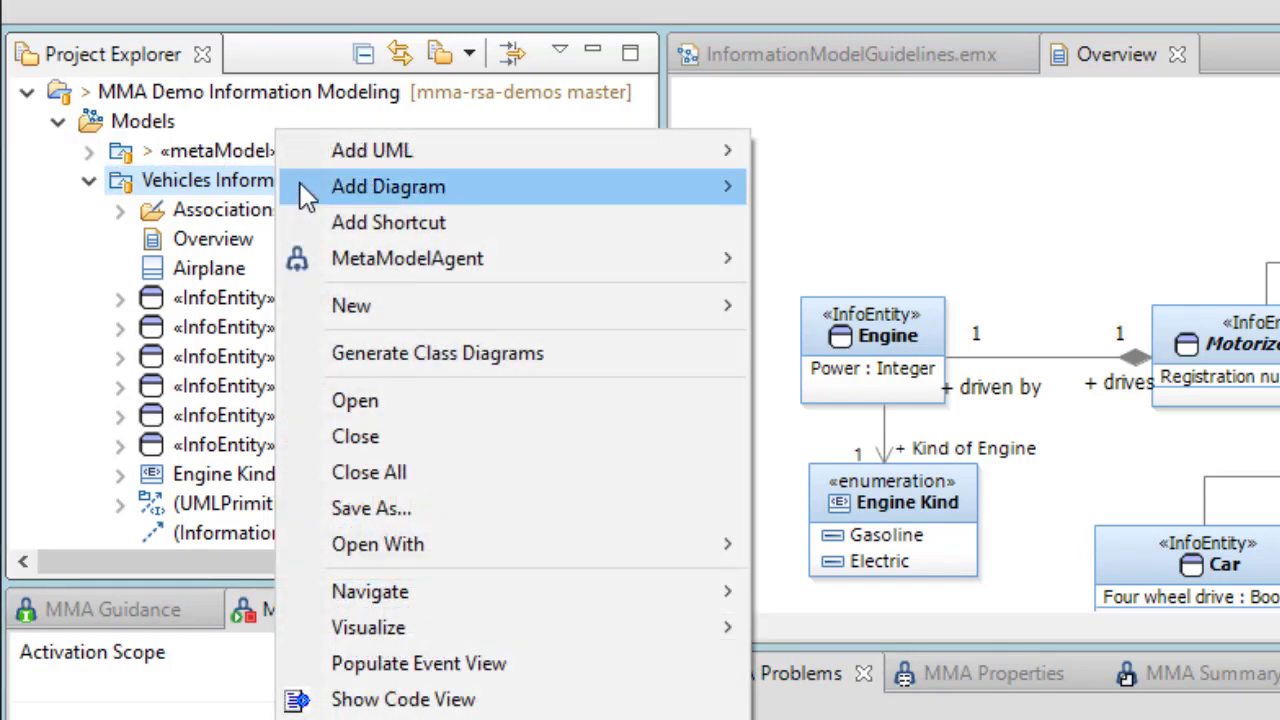
mouse_move(610, 258)
mouse_move(1017, 268)
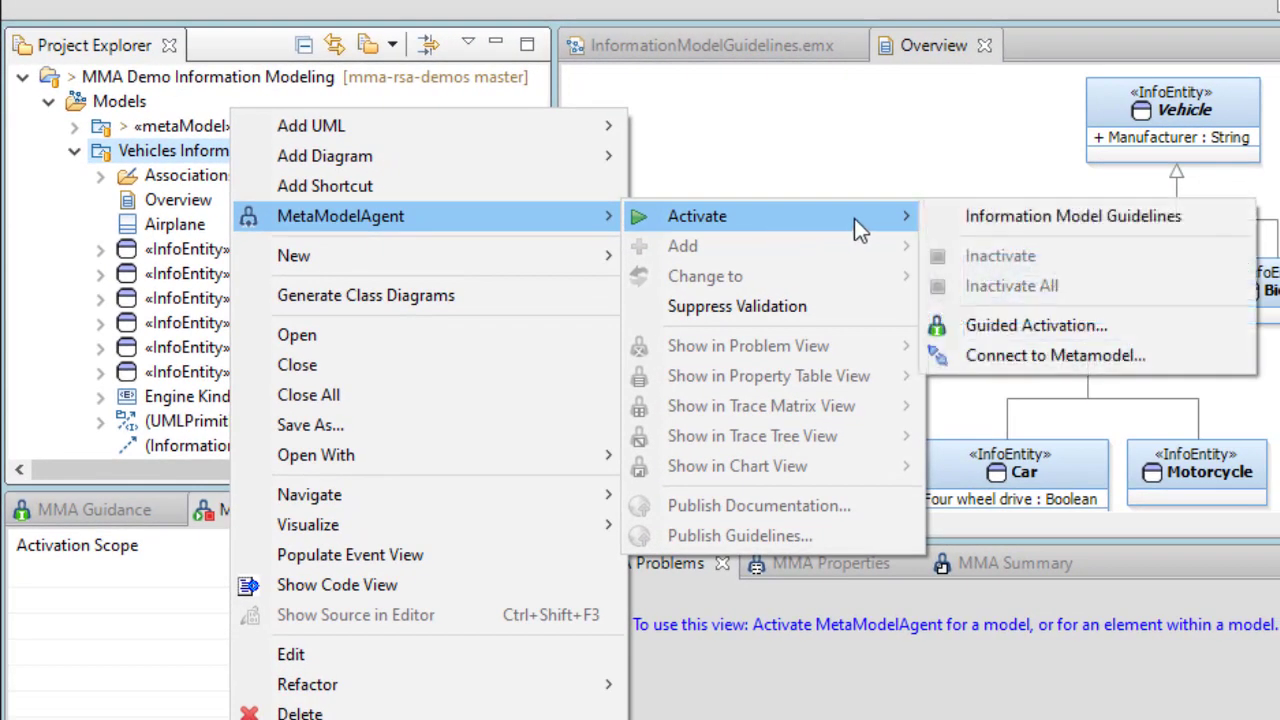
left_click(1021, 218)
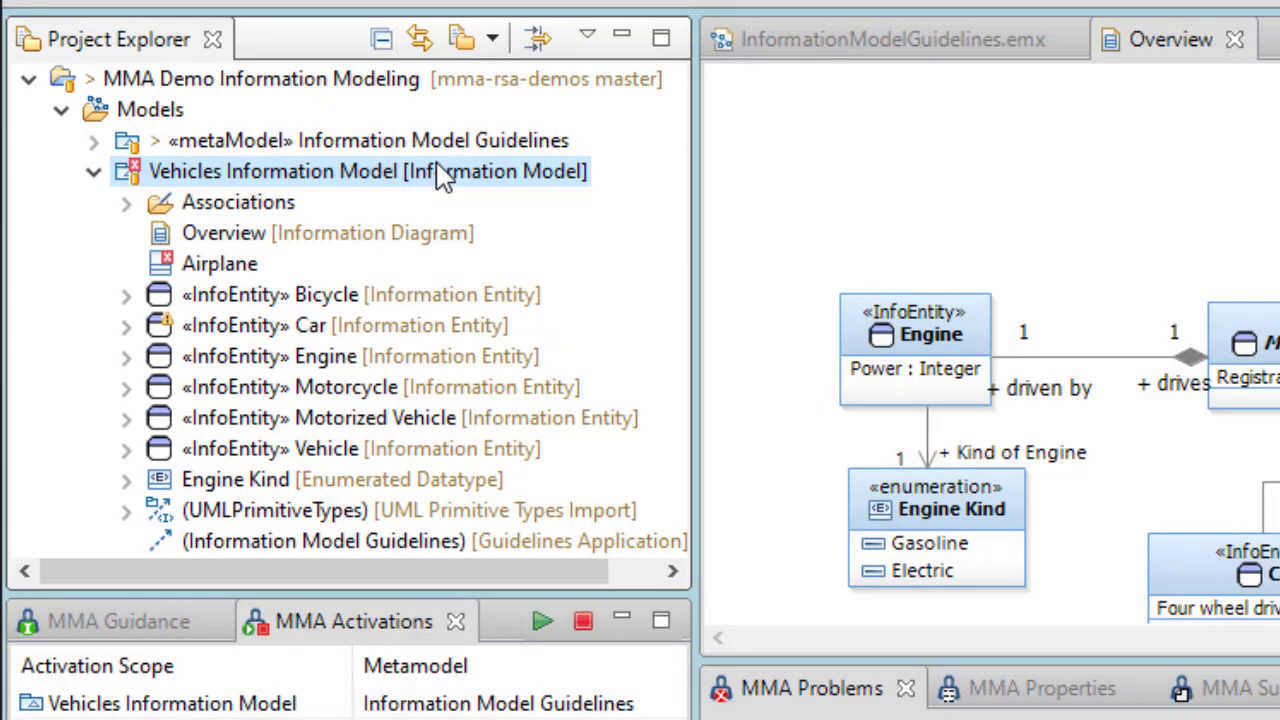
Start adding a new Information Entity to the Vehicles Information Model with MetaModelAgent and name it Track
right_click(362, 182)
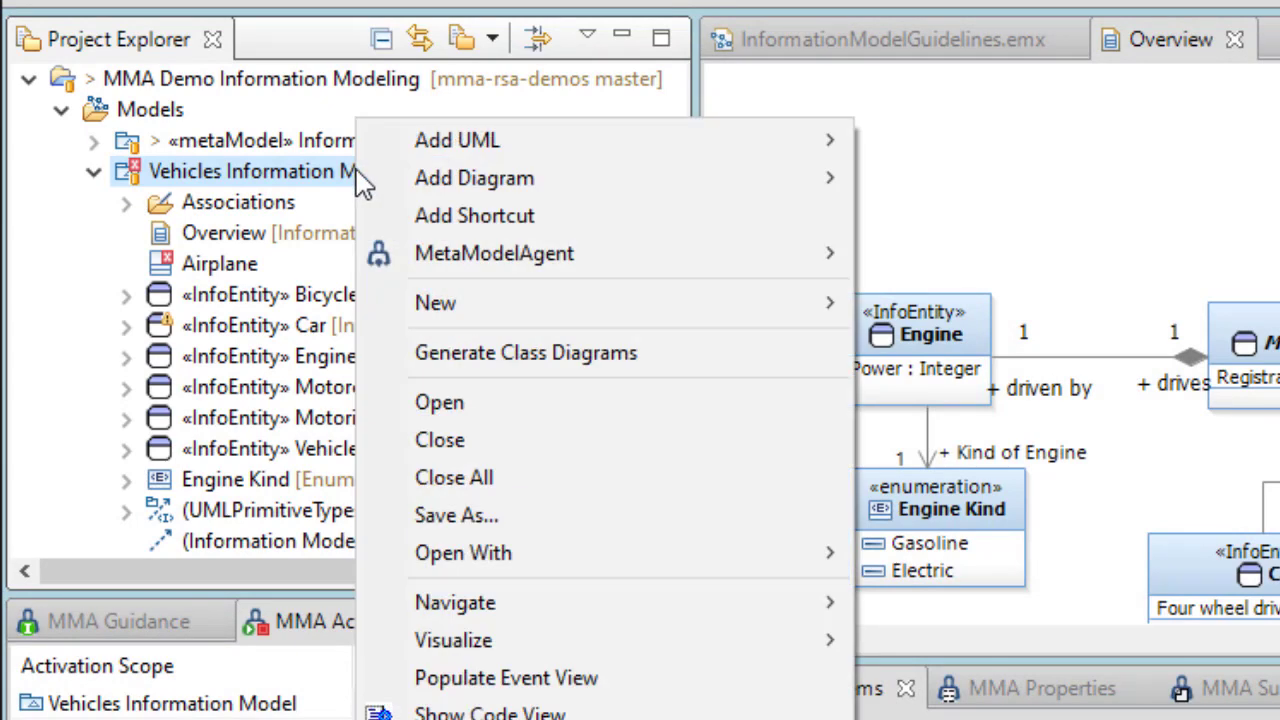
mouse_move(650, 255)
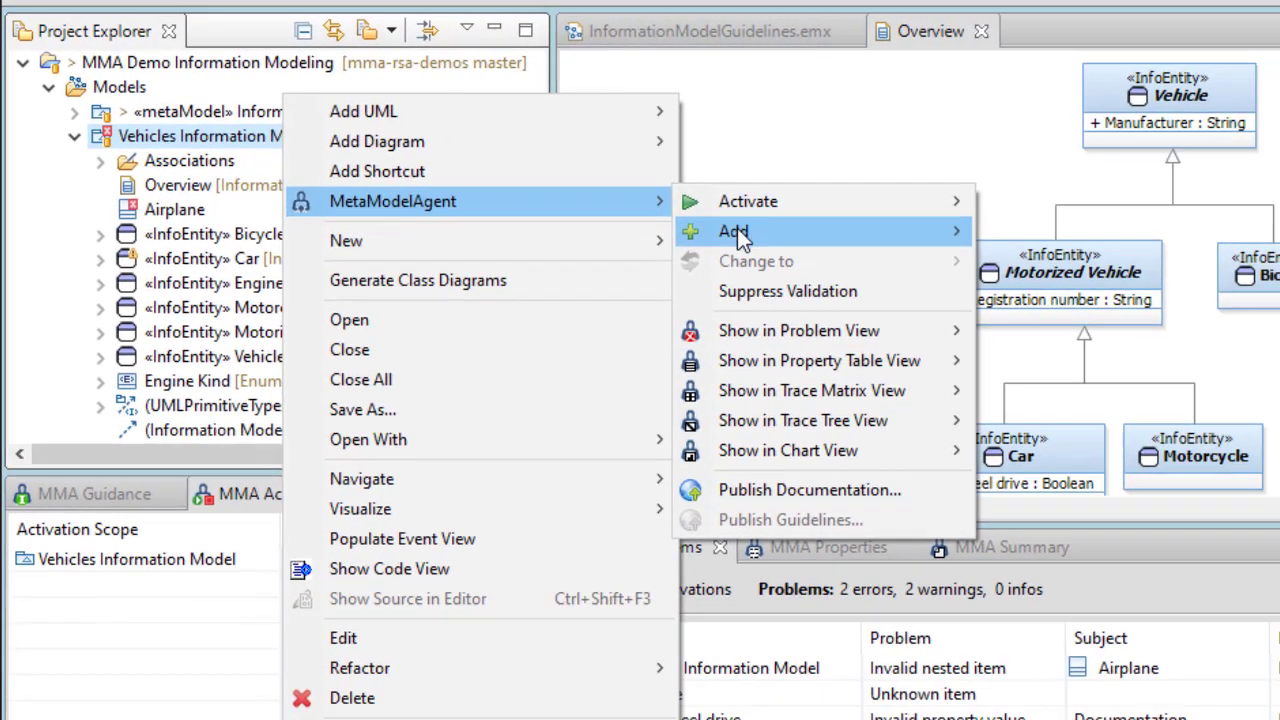
mouse_move(832, 240)
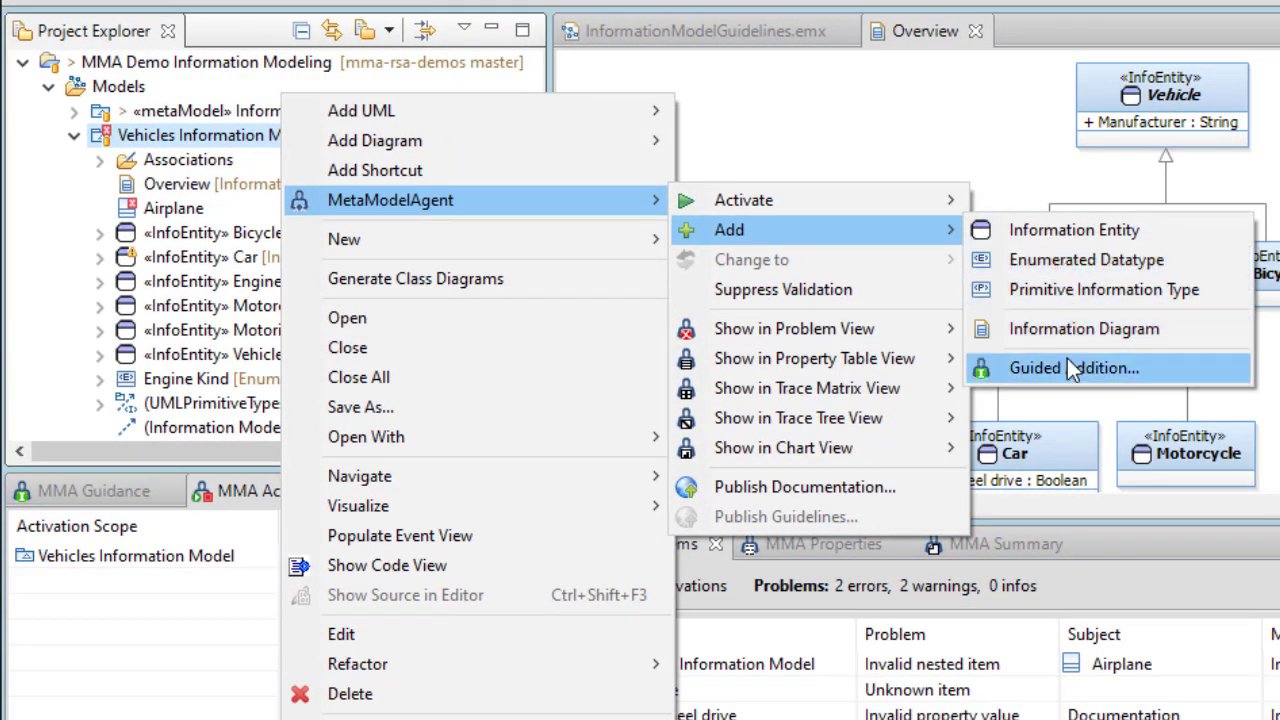
left_click(1067, 234)
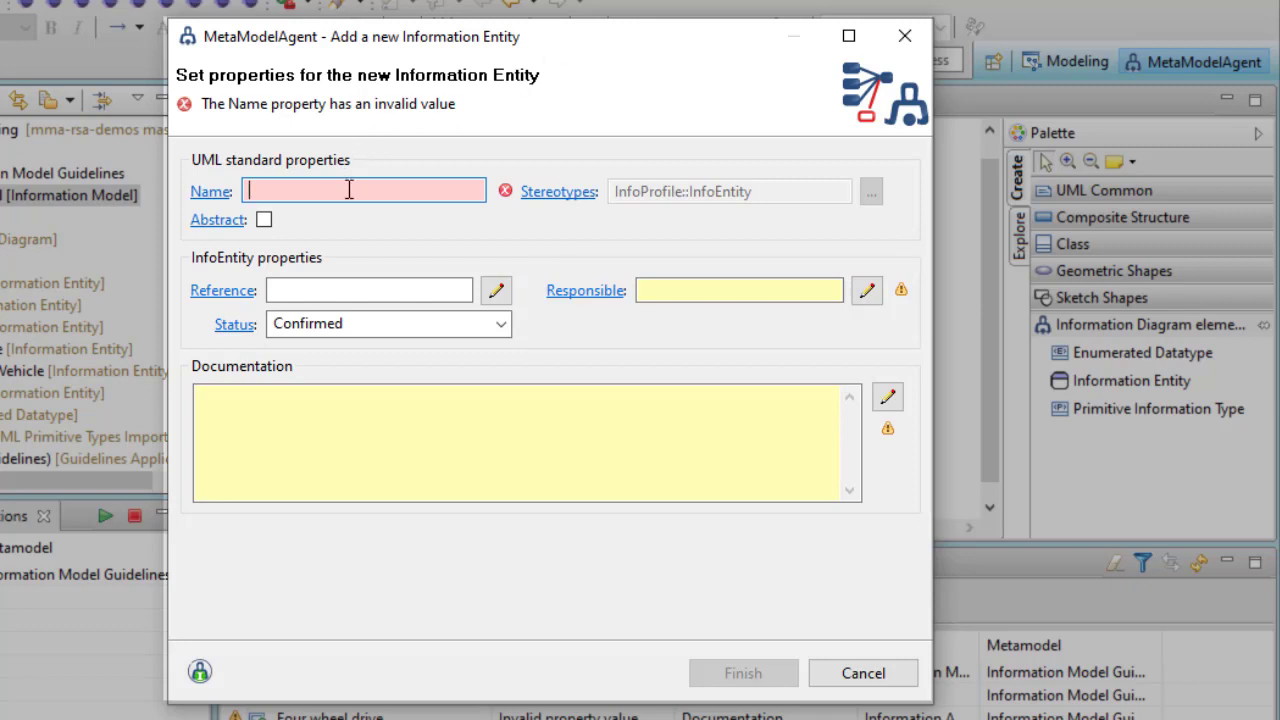
type("tra")
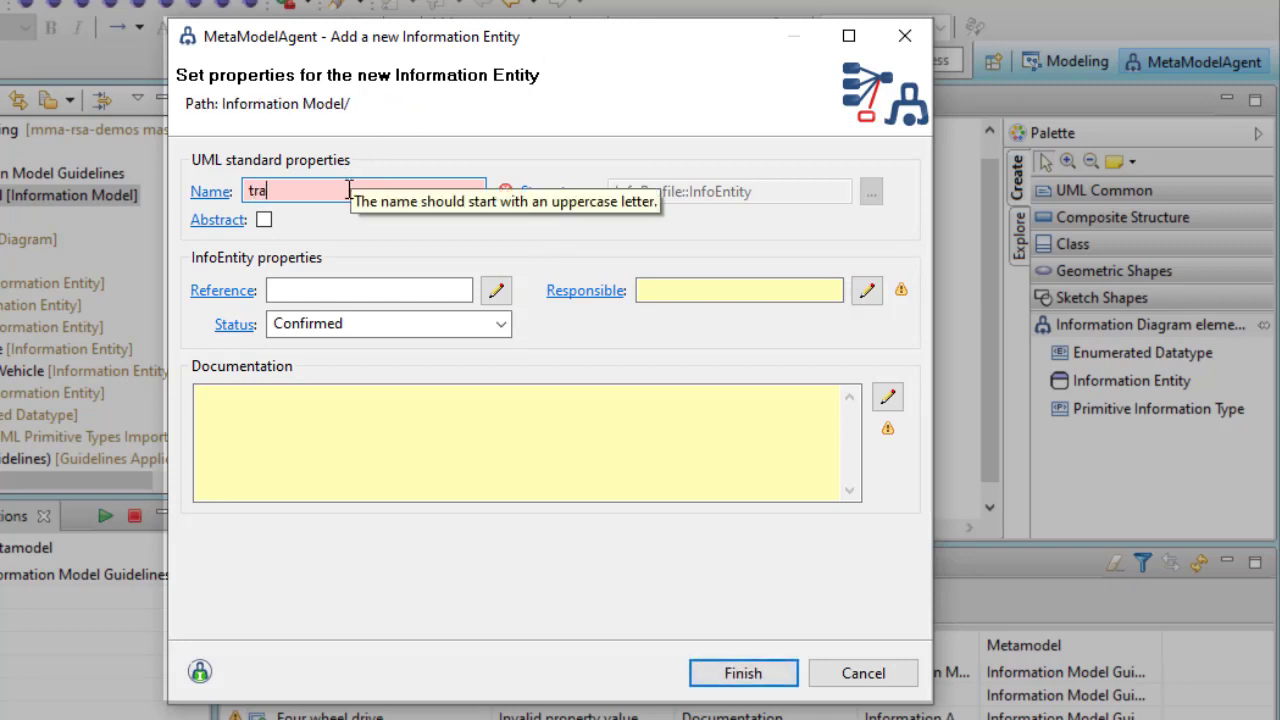
type("ck")
key("Left")
key("Left")
key("Left")
key("Left")
key("BackSpace")
type("T")
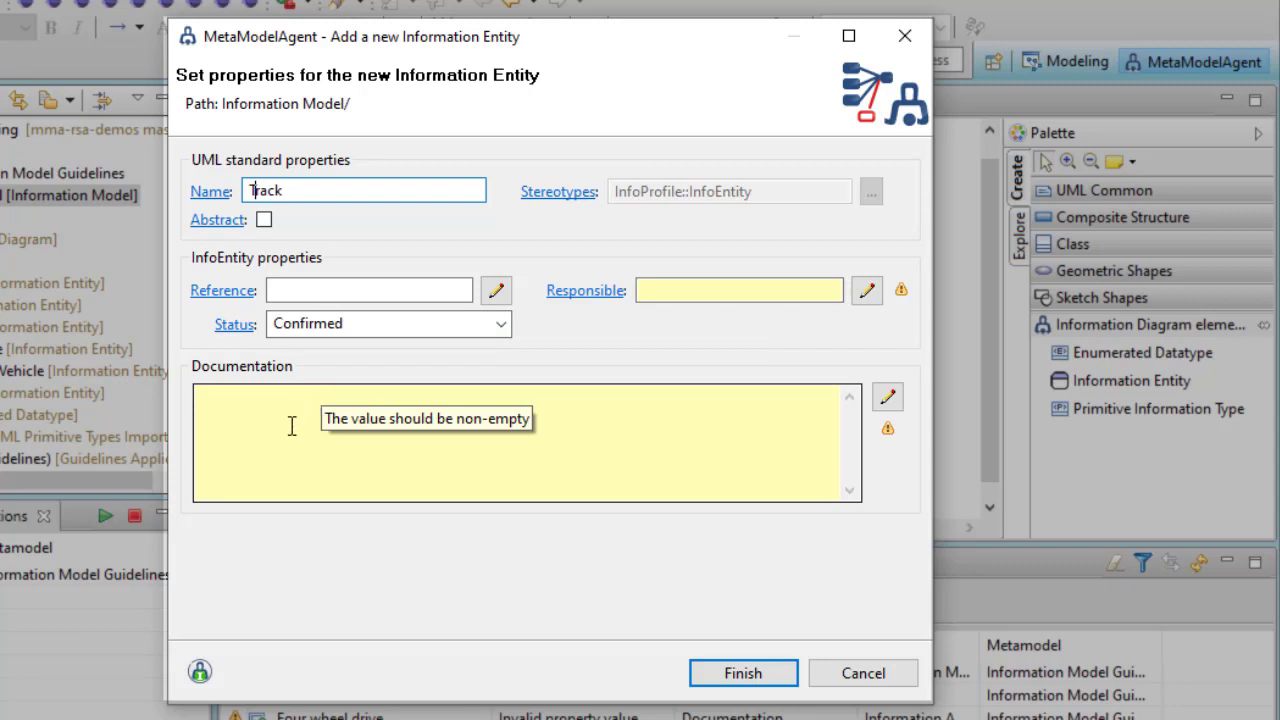
Show the guidance for the new entity's Name, Abstract, Reference and Documentation properties, and finish creating the entity
left_click(200, 673)
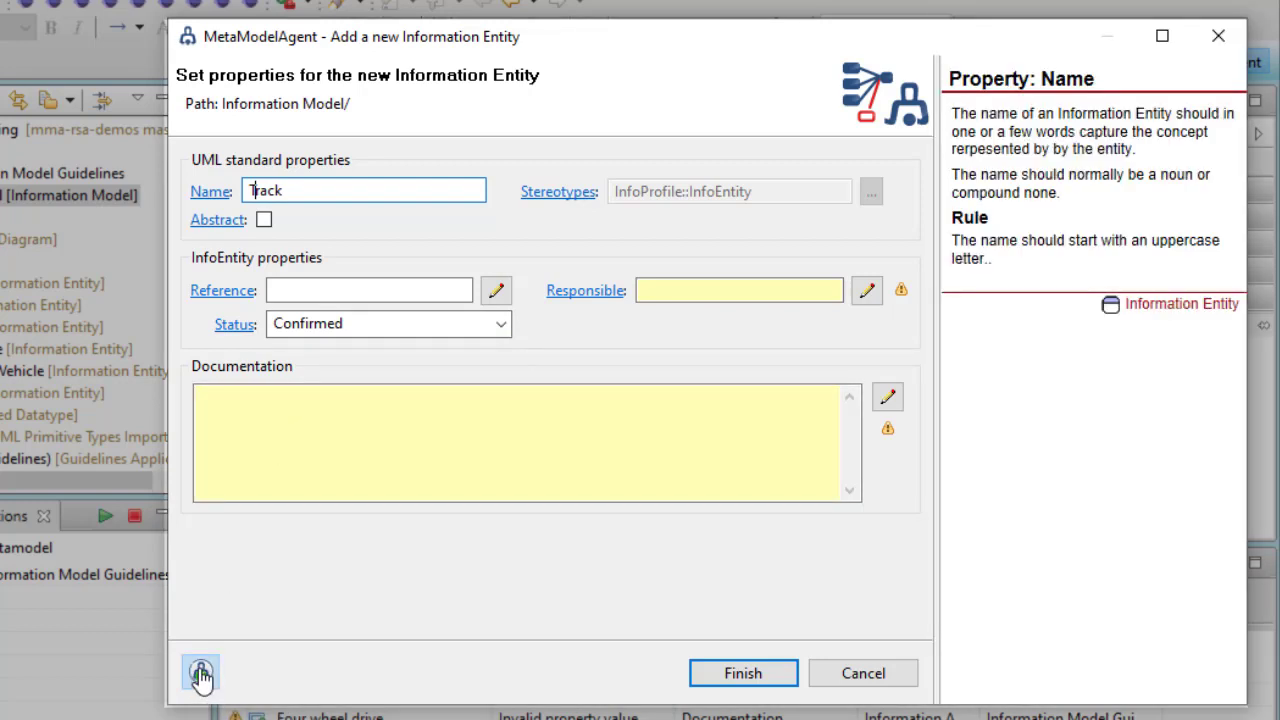
left_click(211, 192)
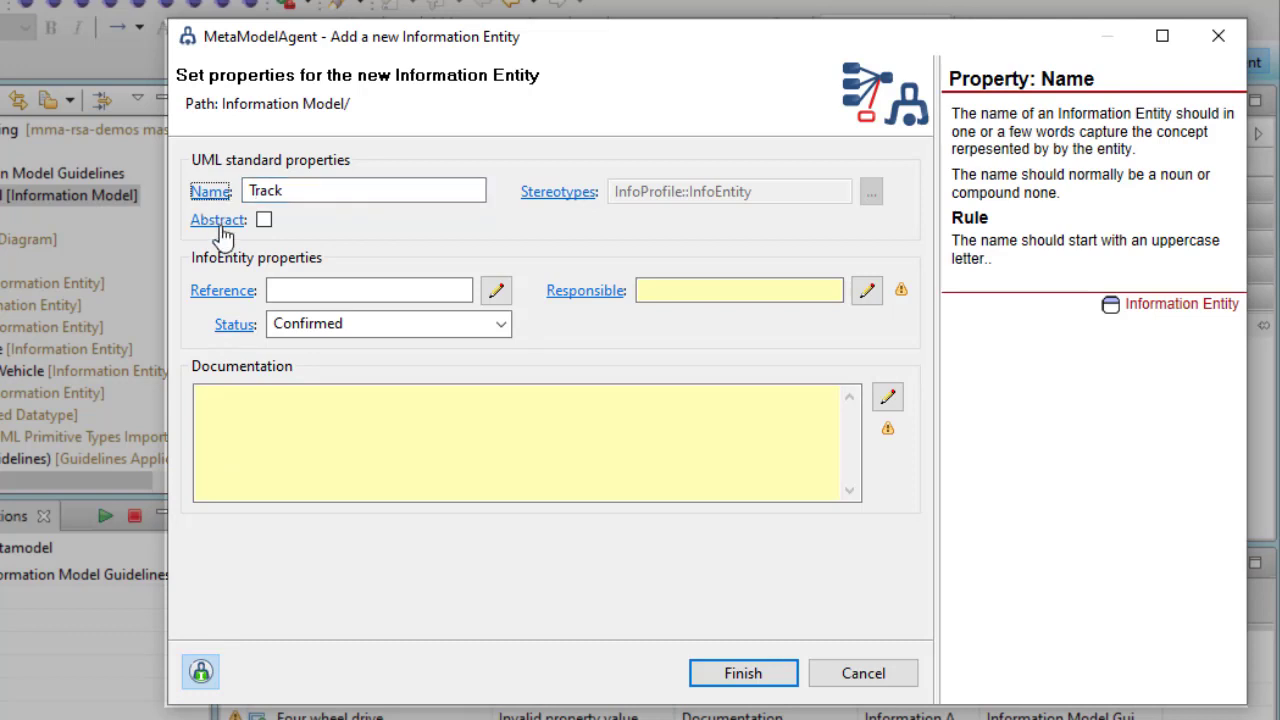
left_click(218, 221)
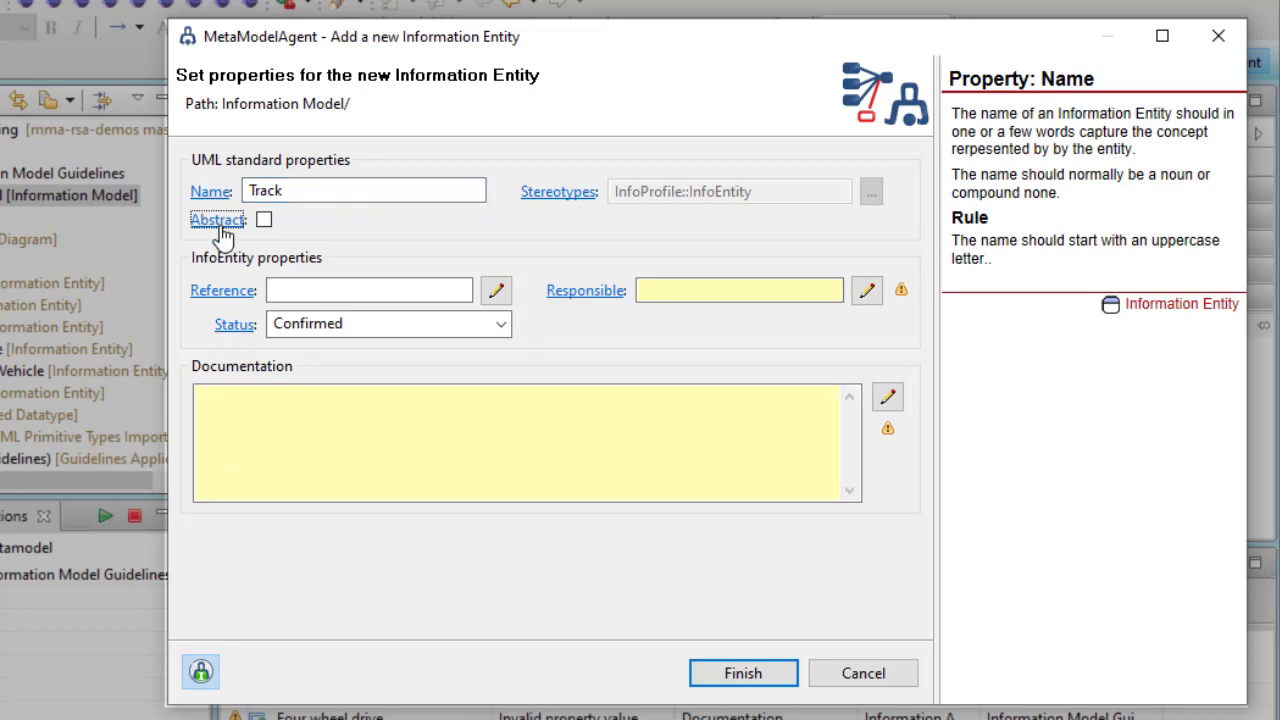
left_click(232, 294)
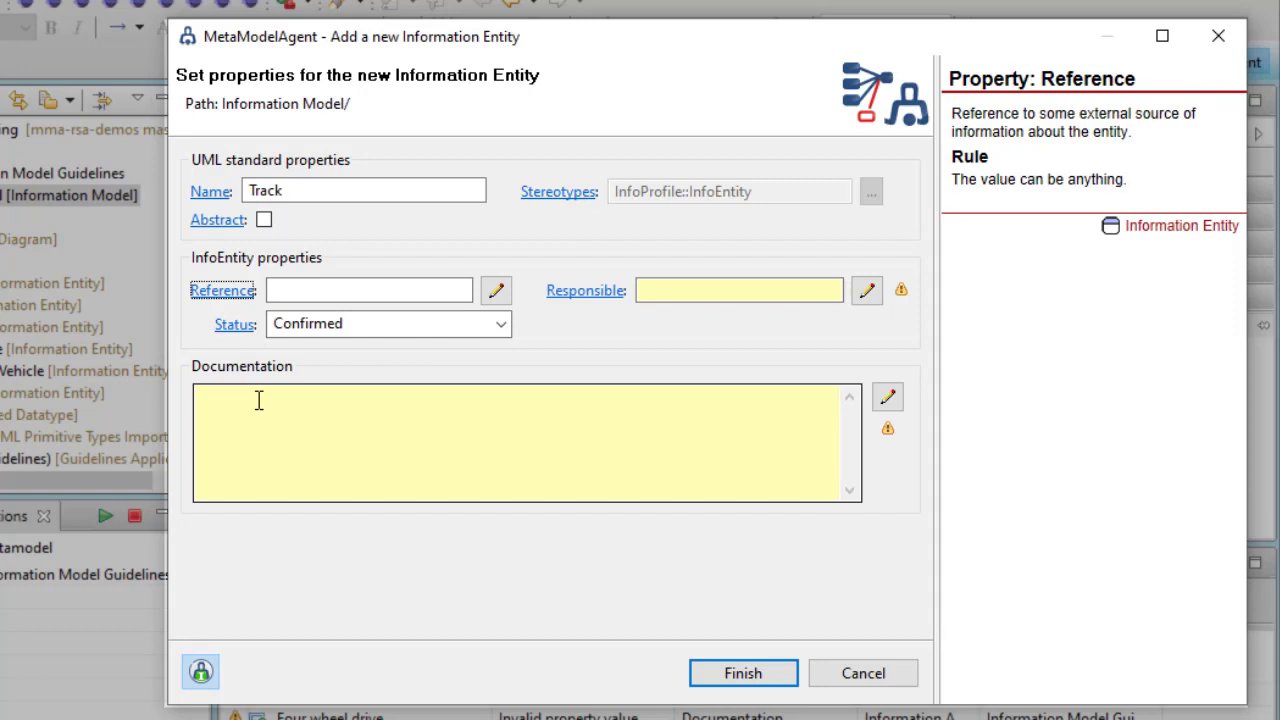
left_click(258, 400)
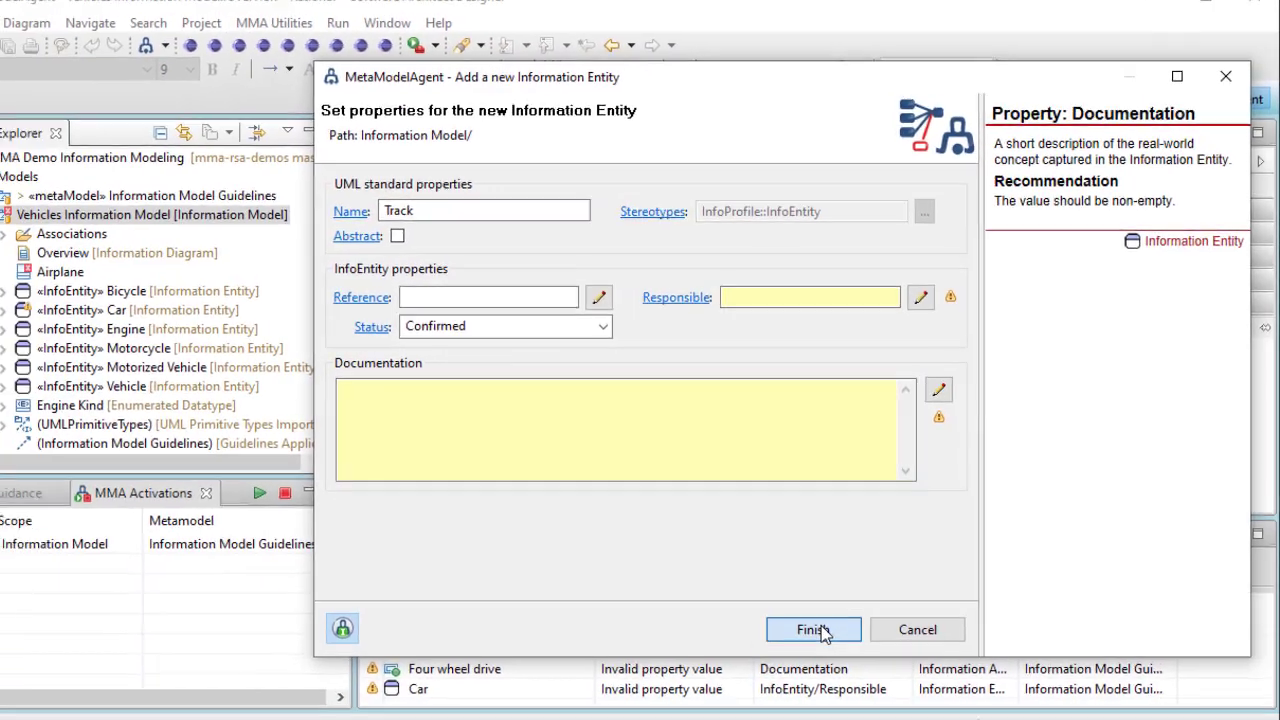
left_click(752, 675)
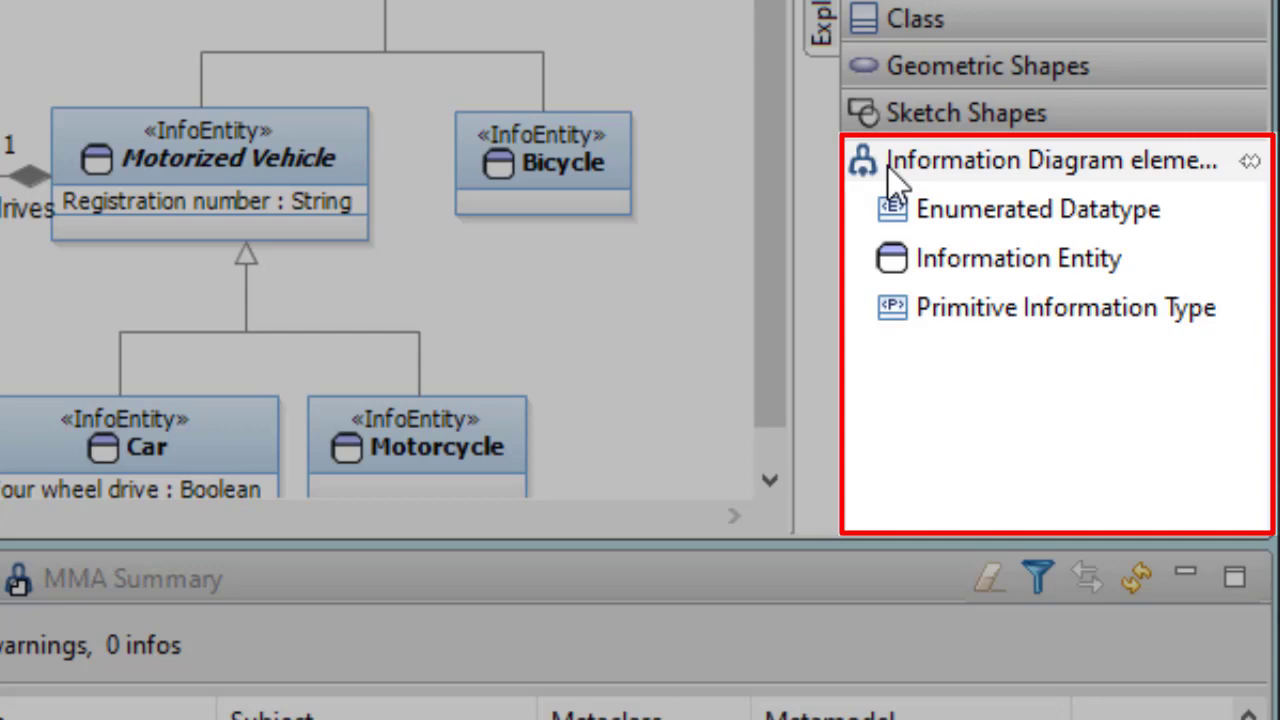
Add a new Information Entity named Scooter to the Overview diagram, in the empty area above Engine
left_click(922, 250)
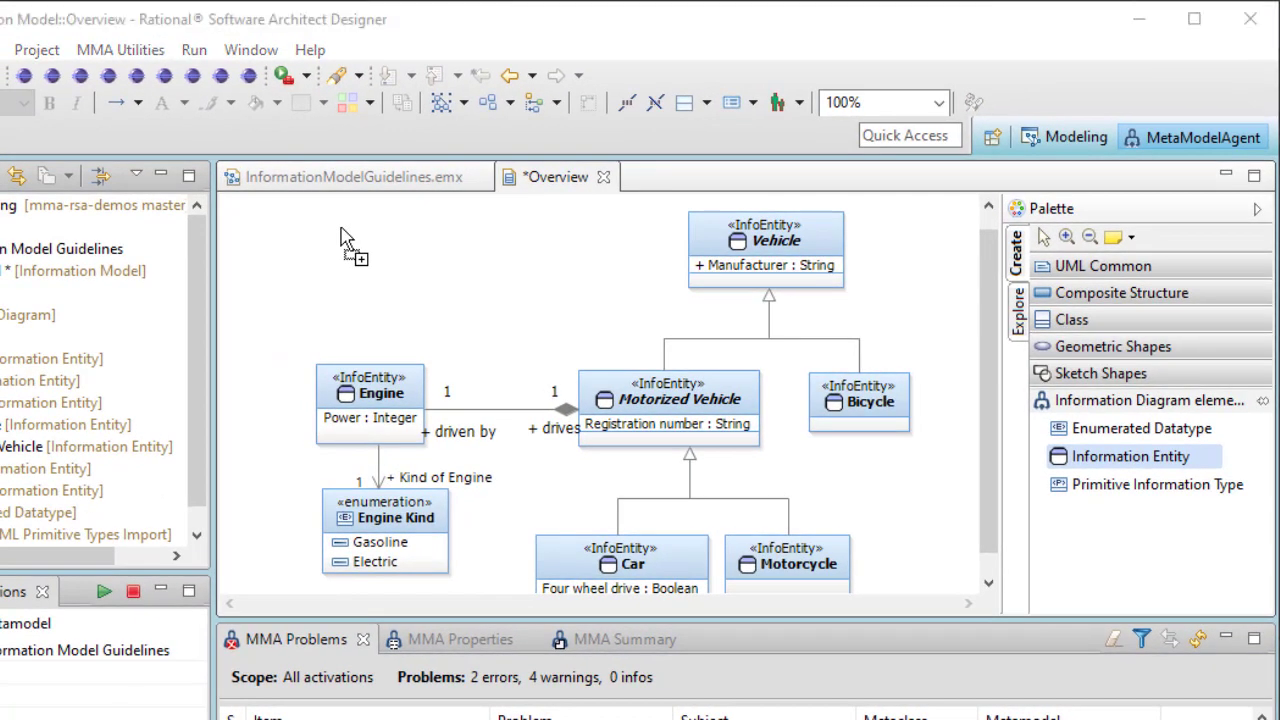
left_click(340, 238)
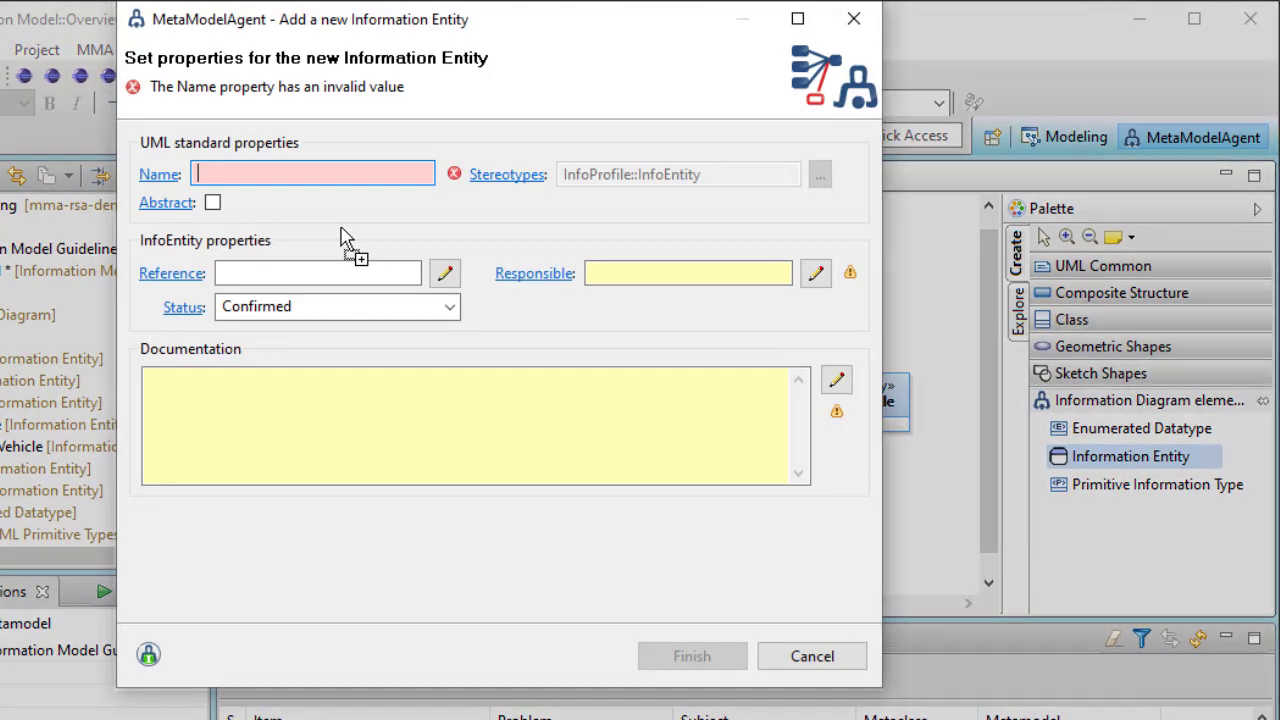
type("Scoo")
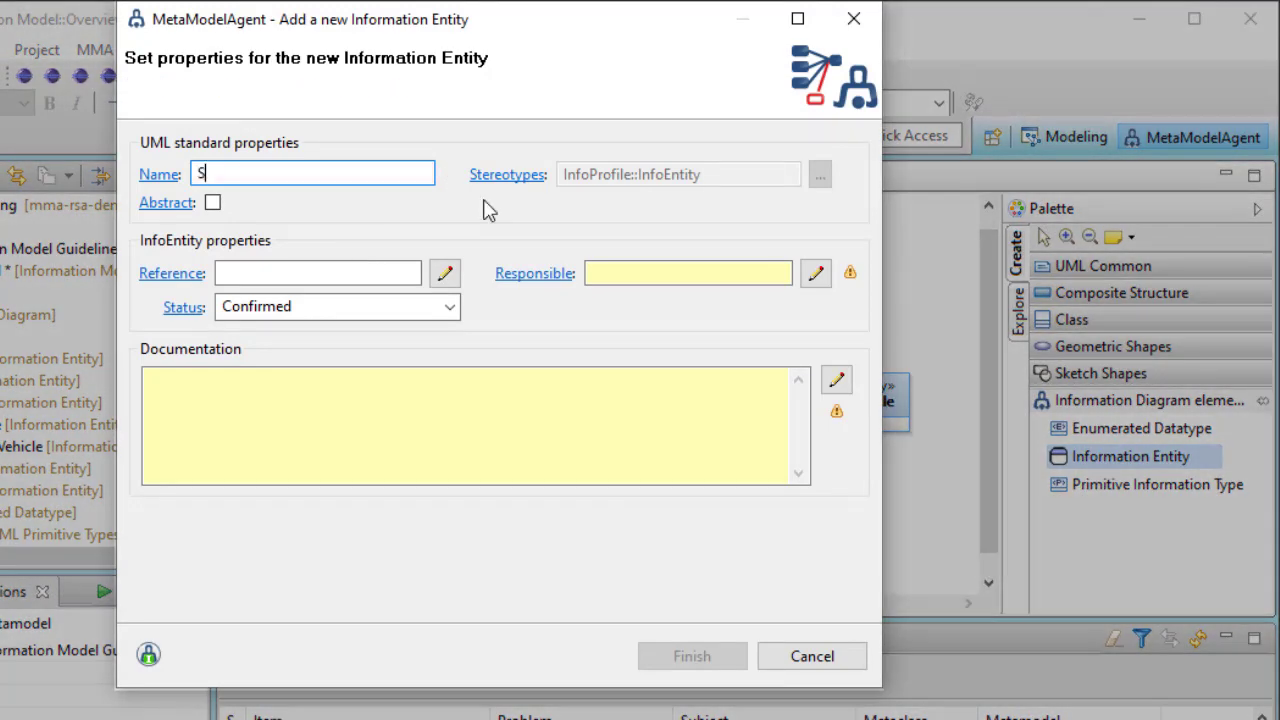
type("ter")
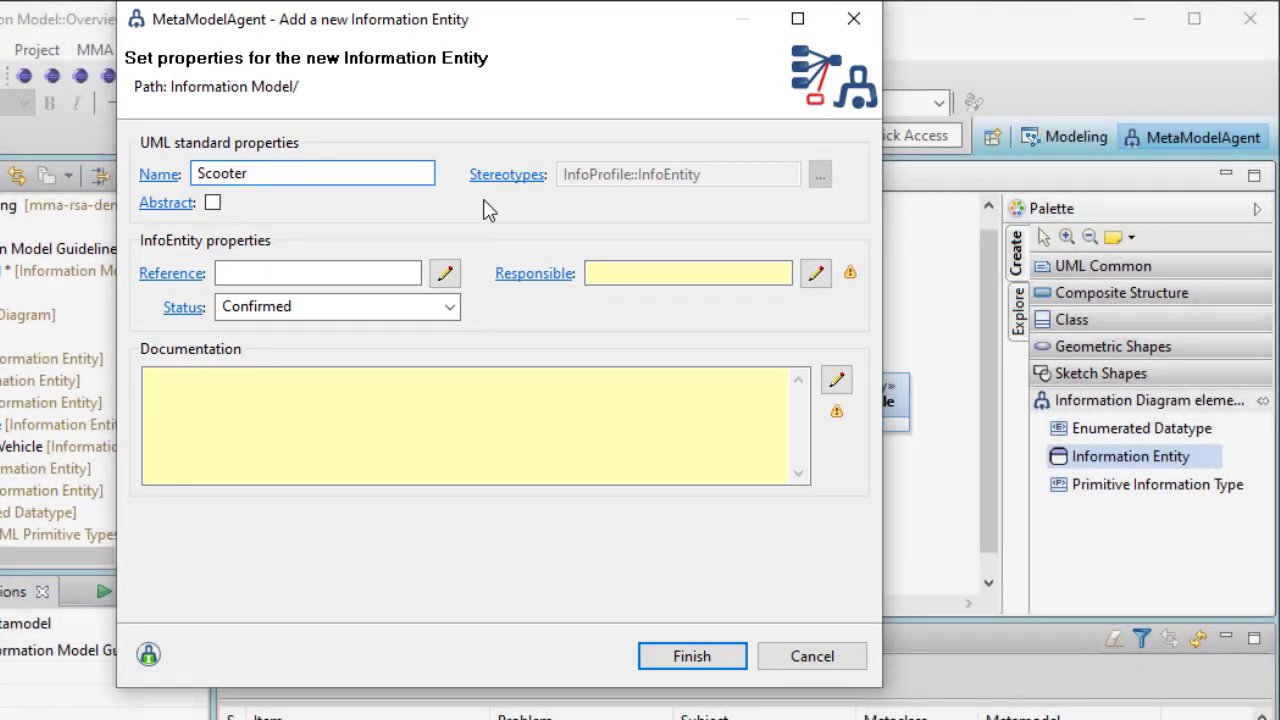
key("Return")
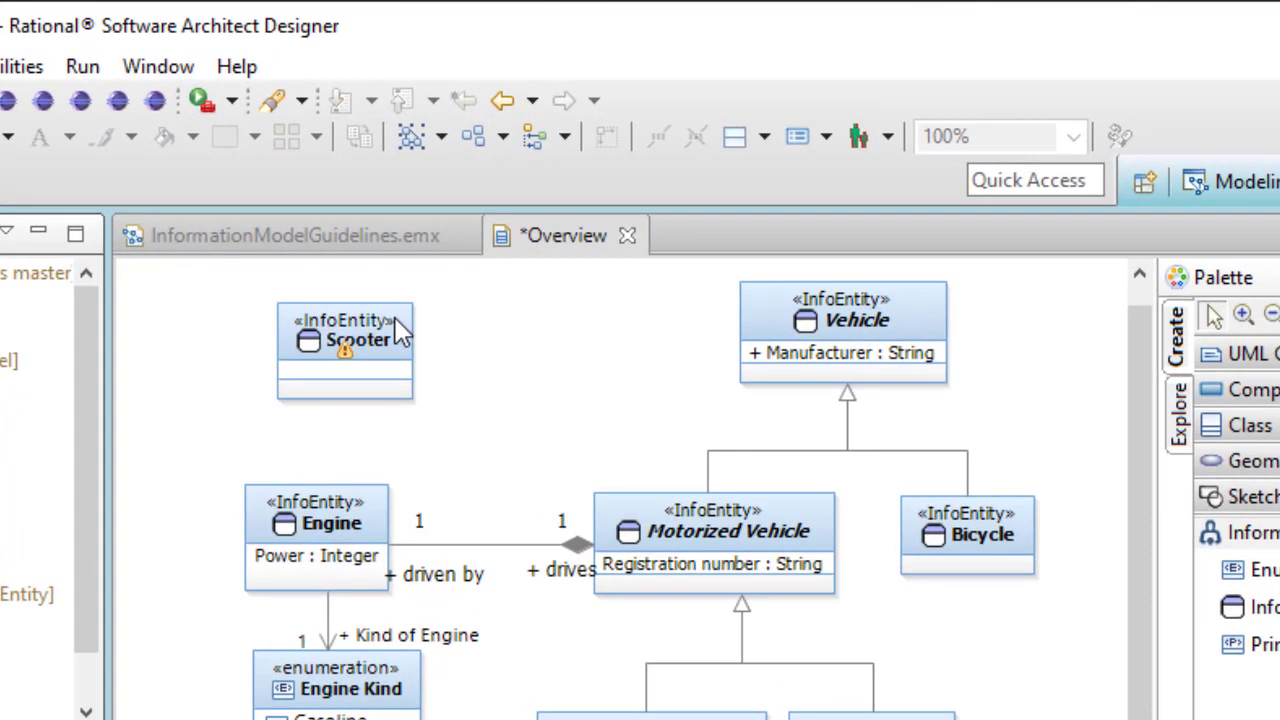
Add an Information Entity Inheritance from Scooter to Vehicle with MetaModelAgent, leaving its documentation empty
left_click(395, 320)
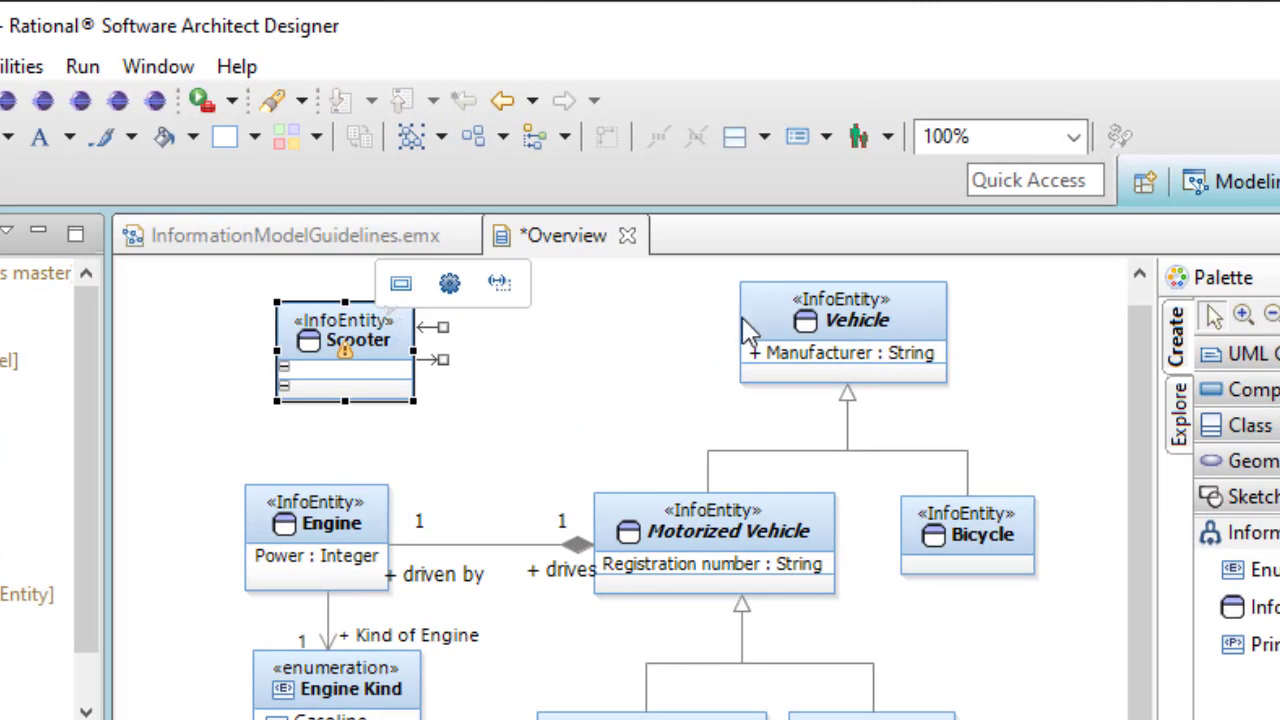
left_click(778, 325, "ctrl")
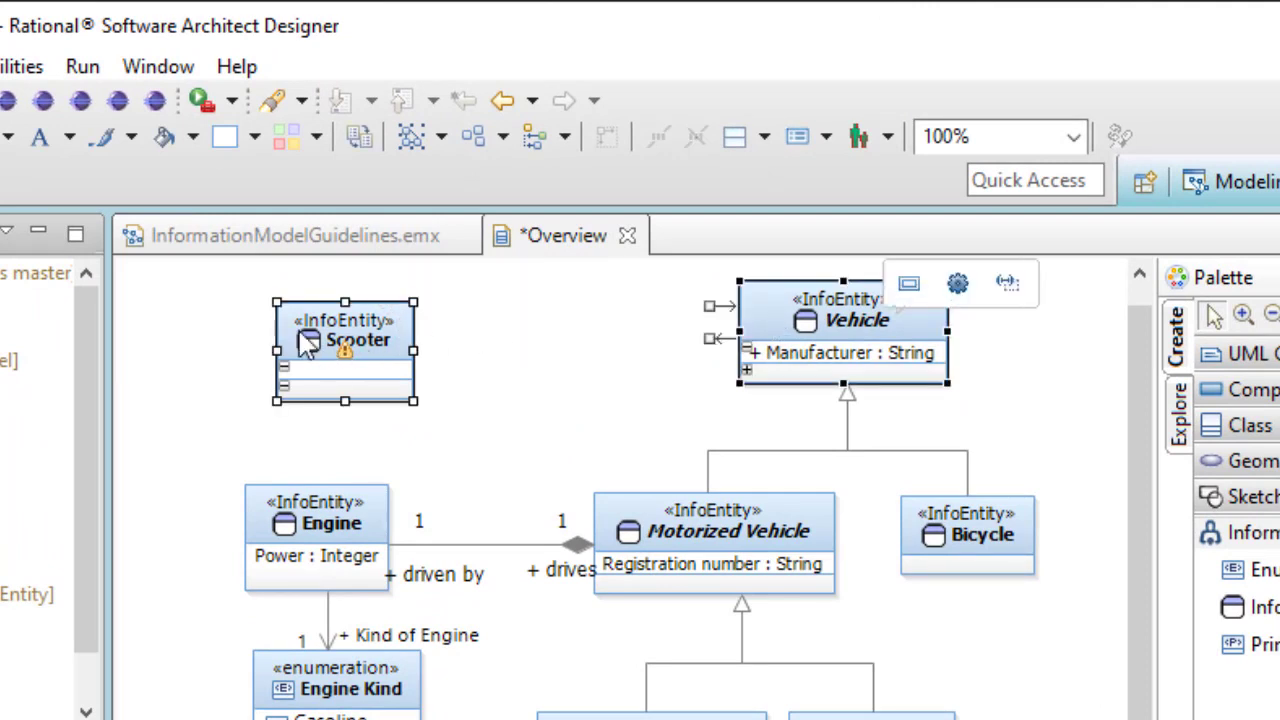
right_click(303, 338)
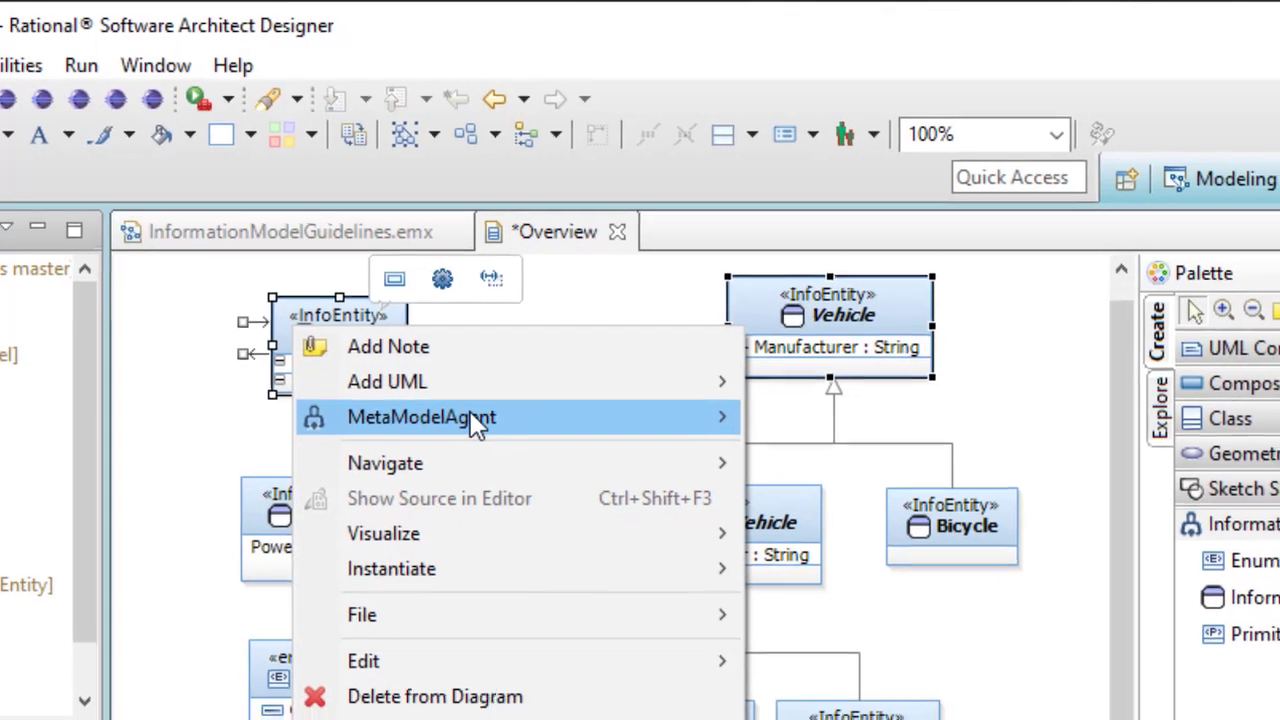
mouse_move(698, 424)
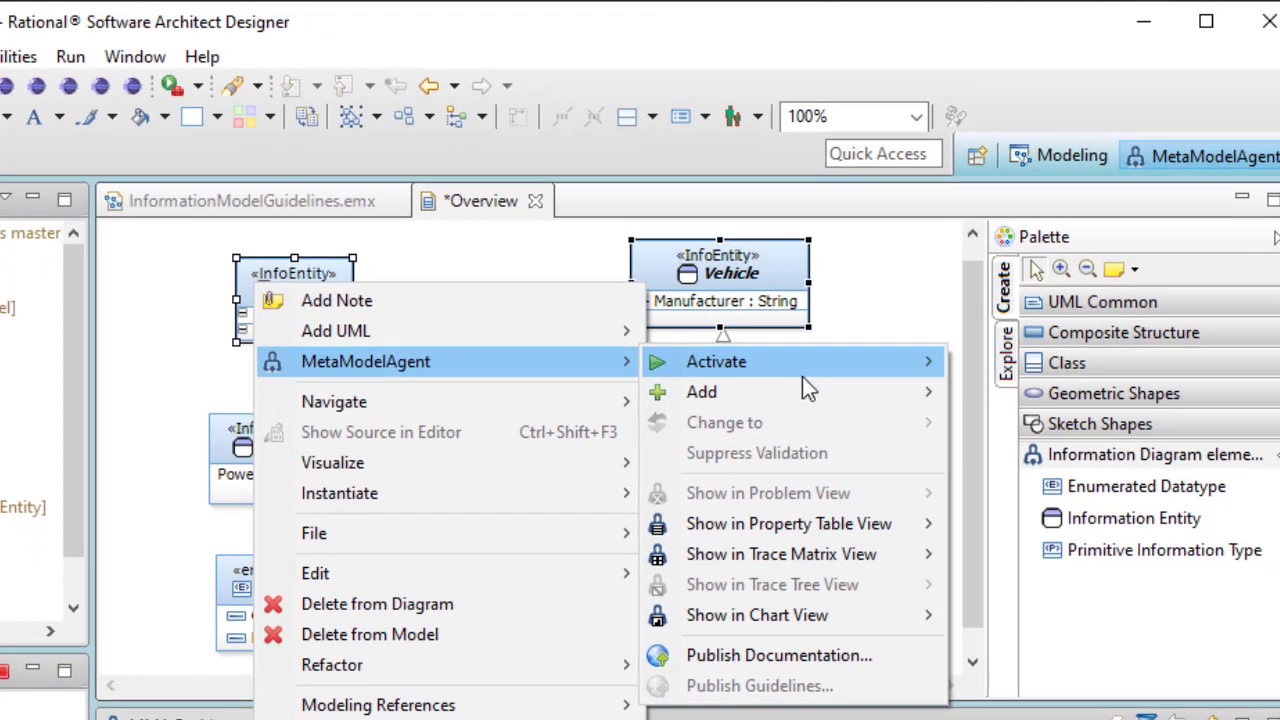
mouse_move(830, 391)
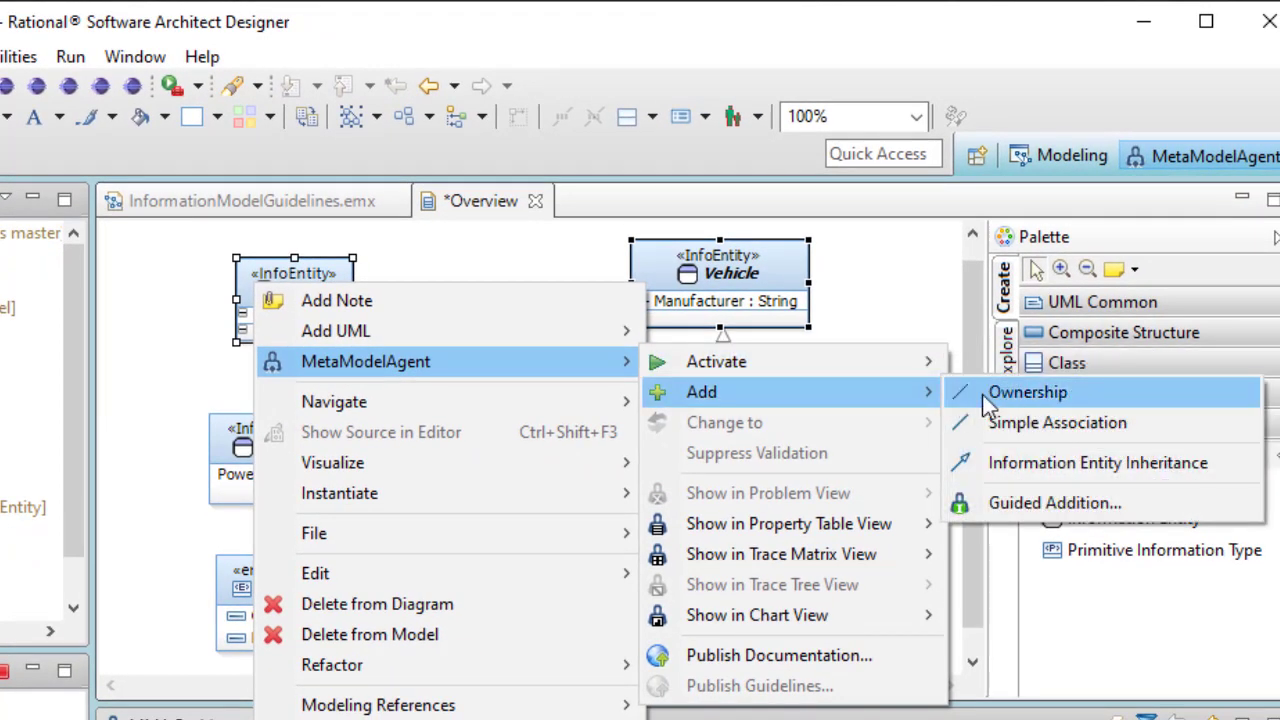
left_click(1053, 466)
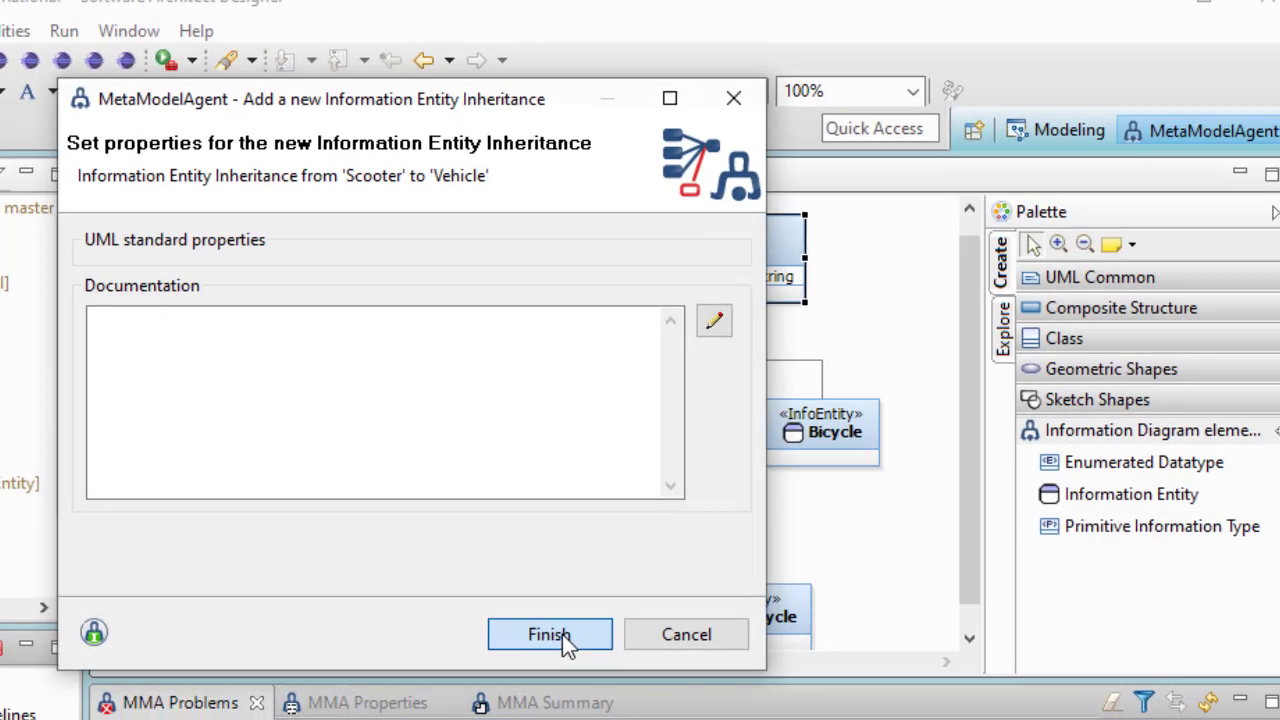
left_click(556, 660)
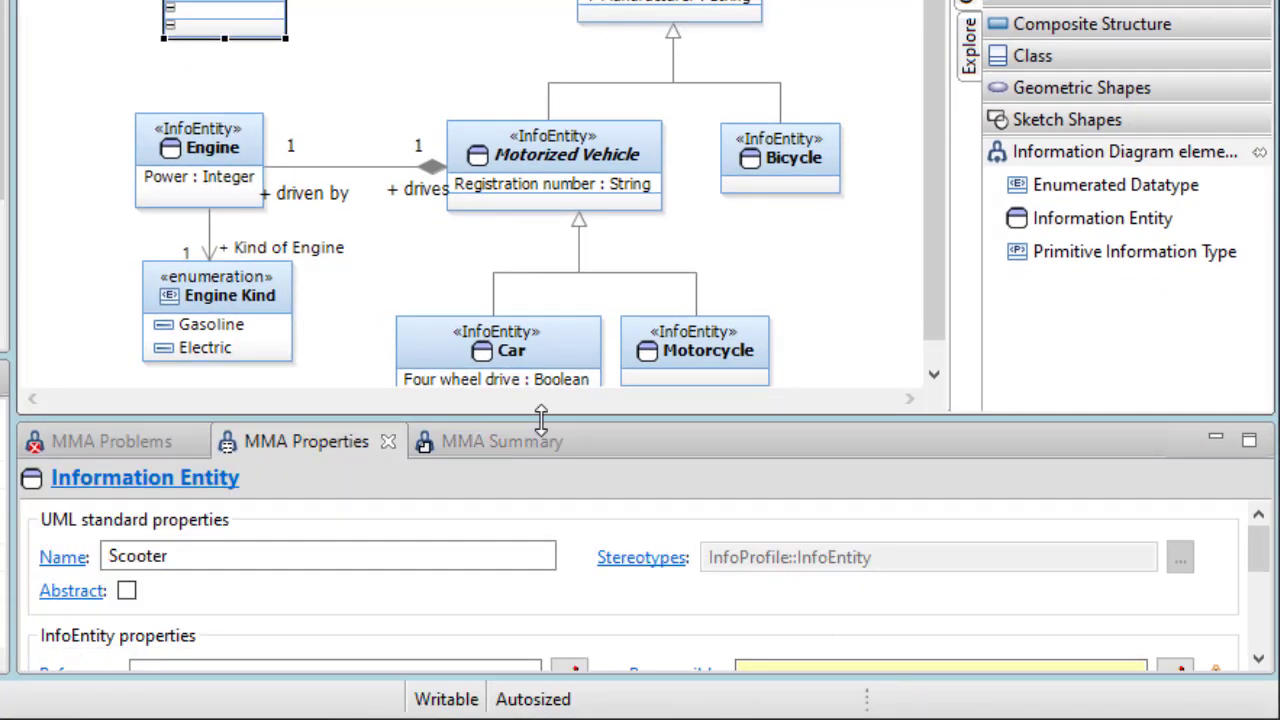
Enlarge the MMA Properties view and inspect the Engine entity, the Engine–Motorized Vehicle ownership and the Scooter–Vehicle inheritance
left_click_drag(543, 421, 552, 244)
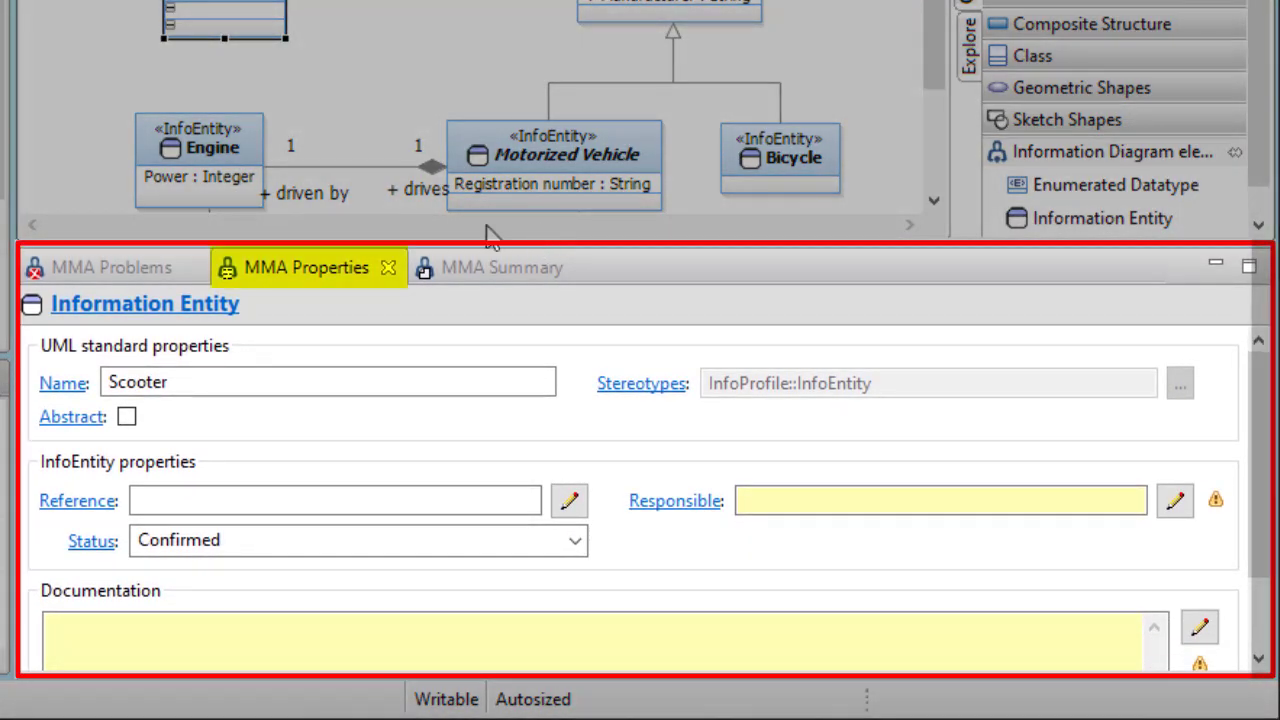
left_click(220, 160)
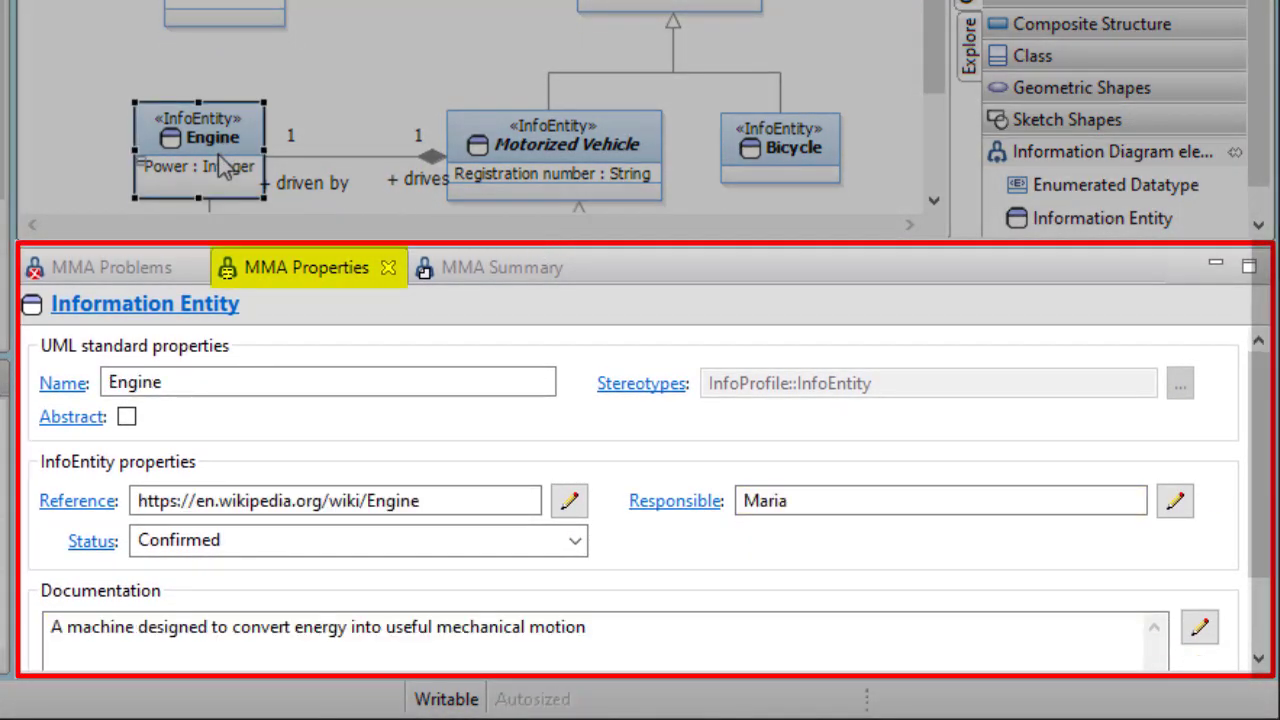
left_click(371, 160)
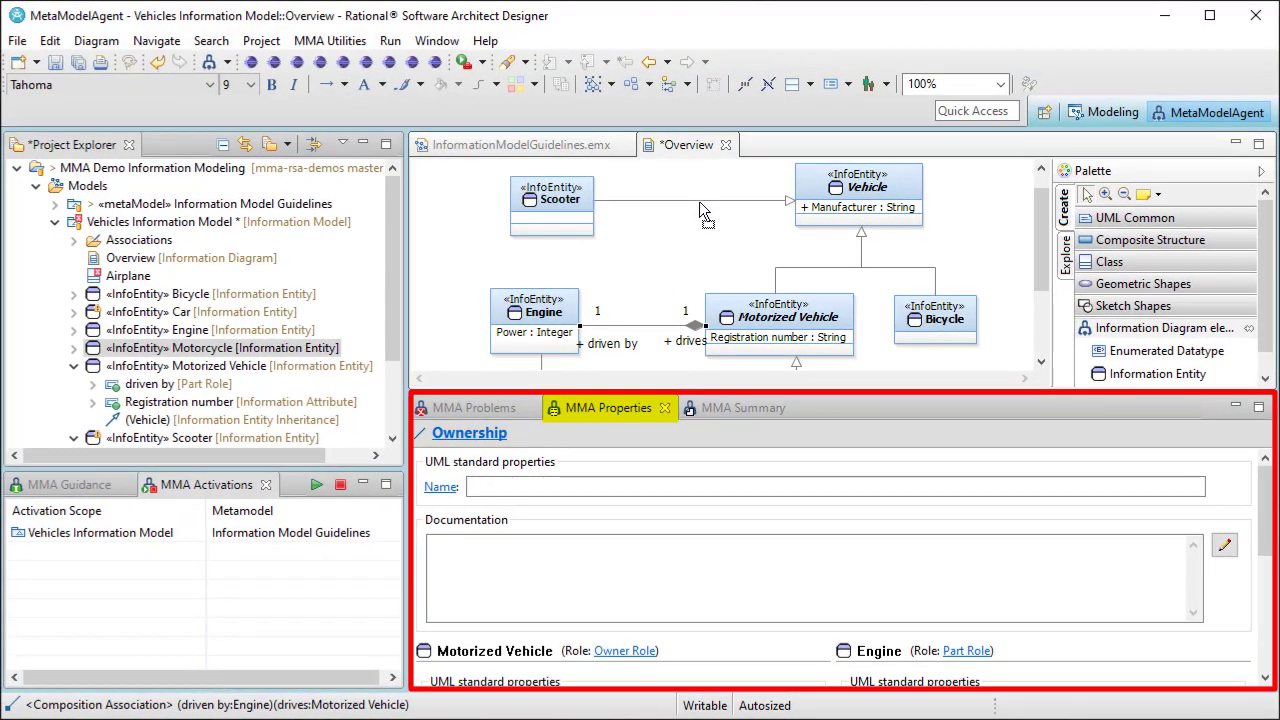
left_click(699, 202)
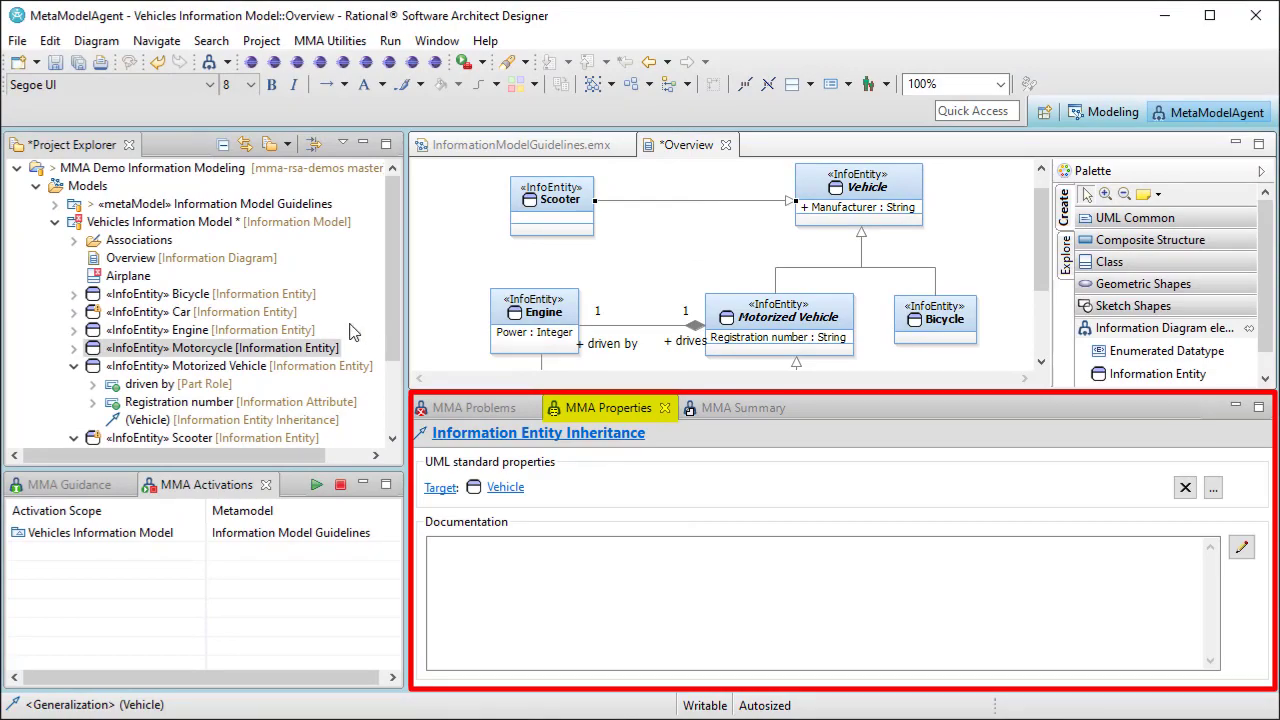
Select the Car entity in the model tree and read the MMA guidance on its Name, Reference and Status properties
left_click(180, 313)
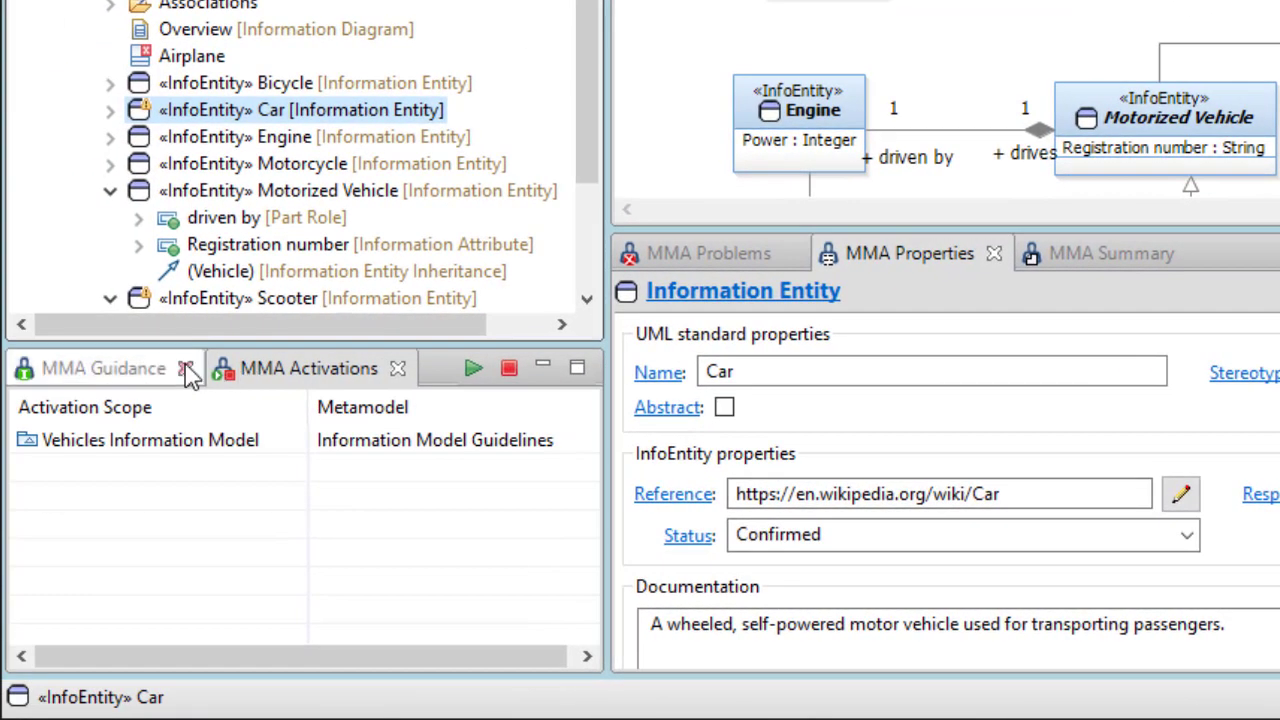
left_click(100, 368)
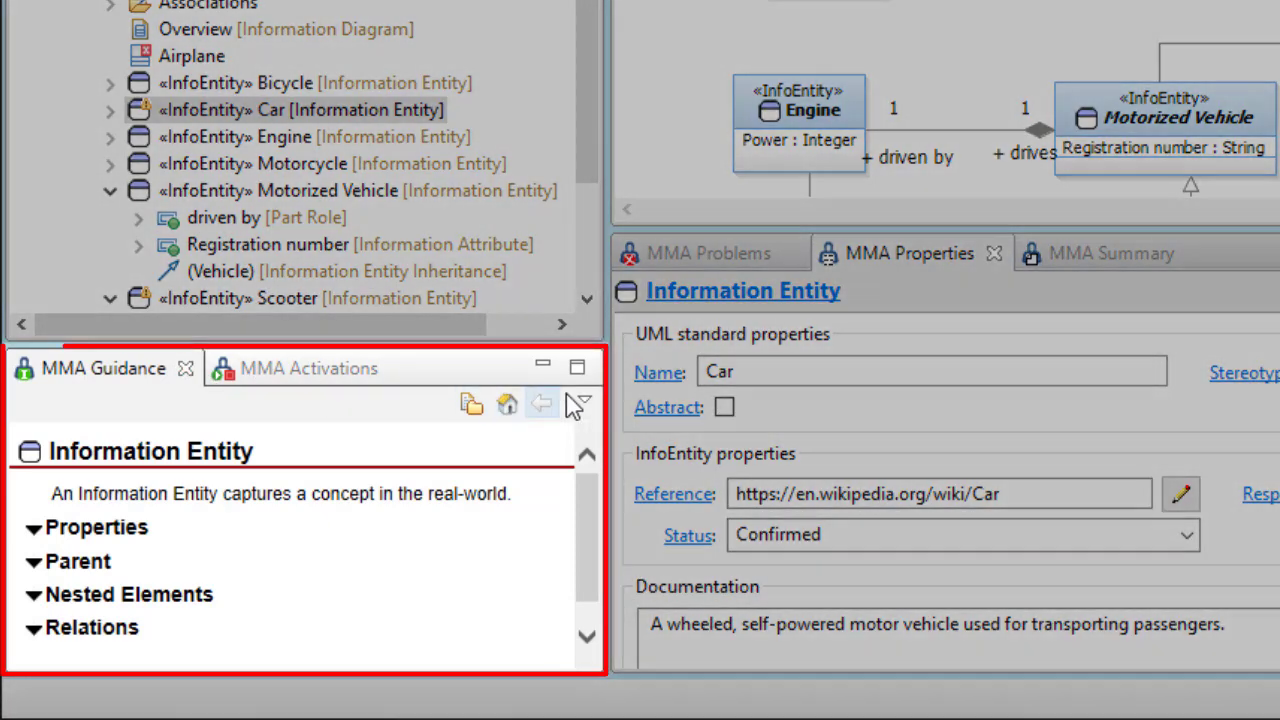
left_click(655, 374)
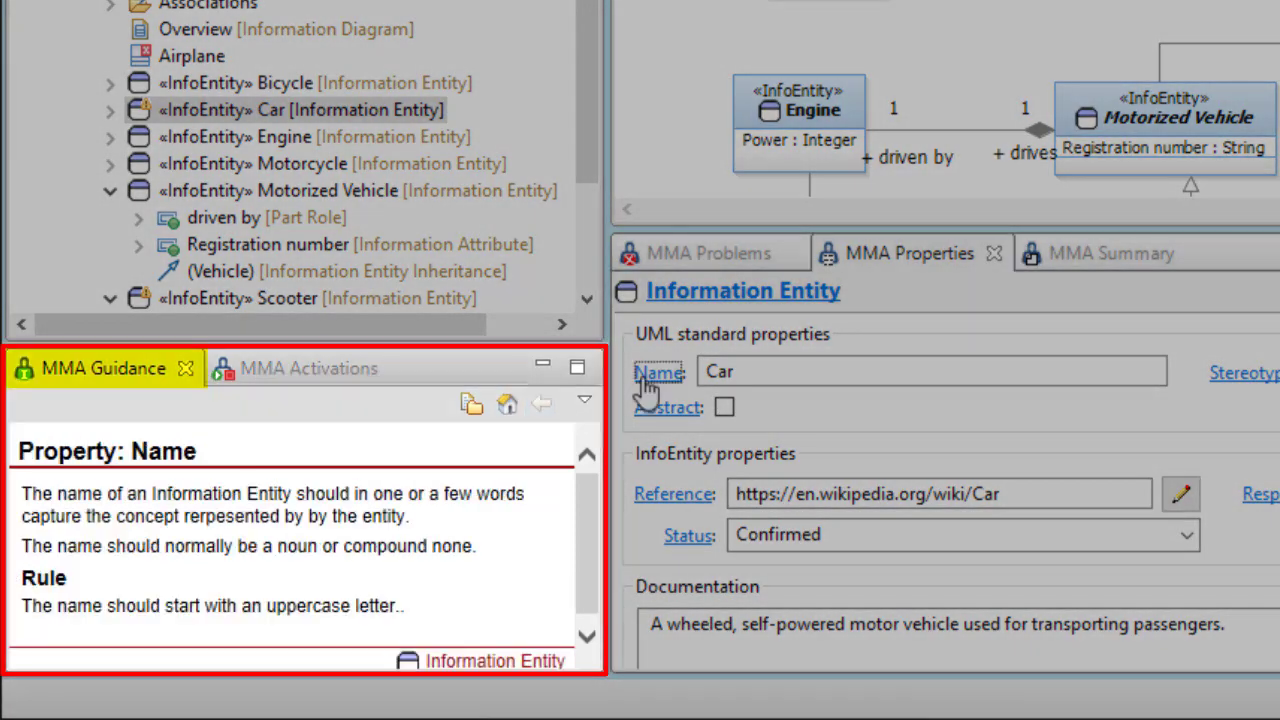
left_click(676, 500)
left_click(698, 540)
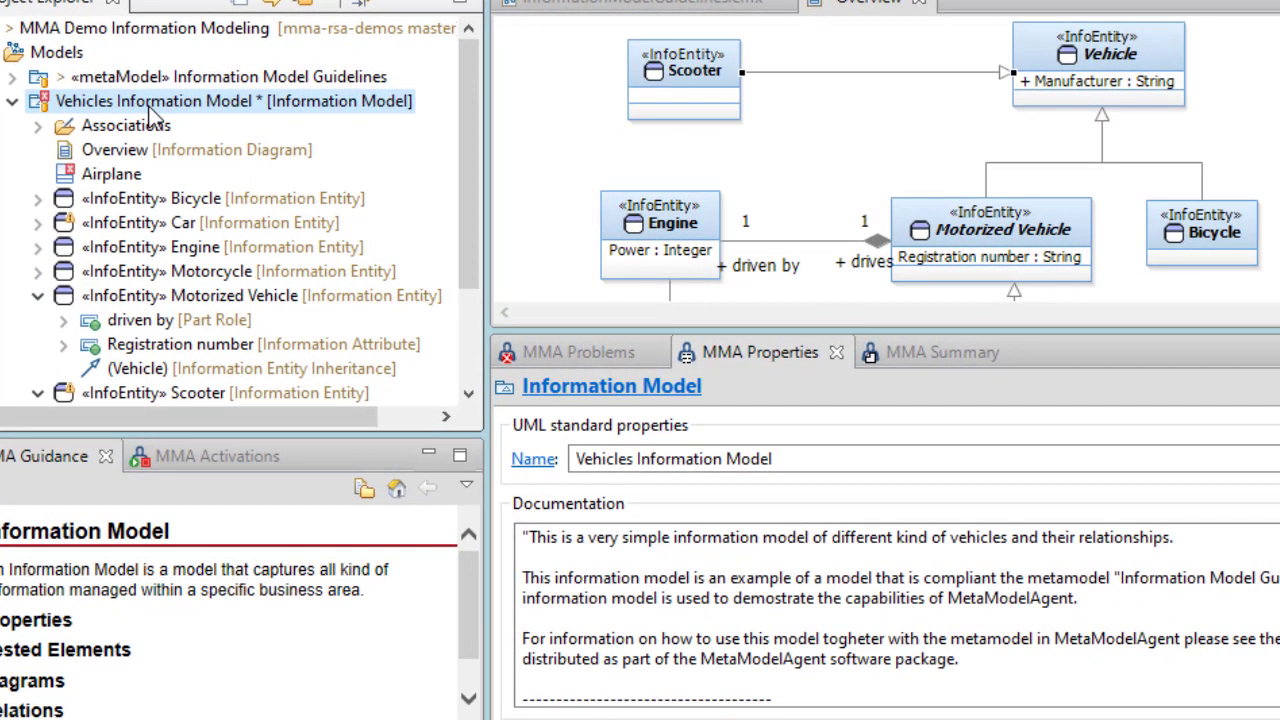
Show the Information Entity elements of the Vehicles Information Model in the MetaModelAgent Property Table View
right_click(186, 123)
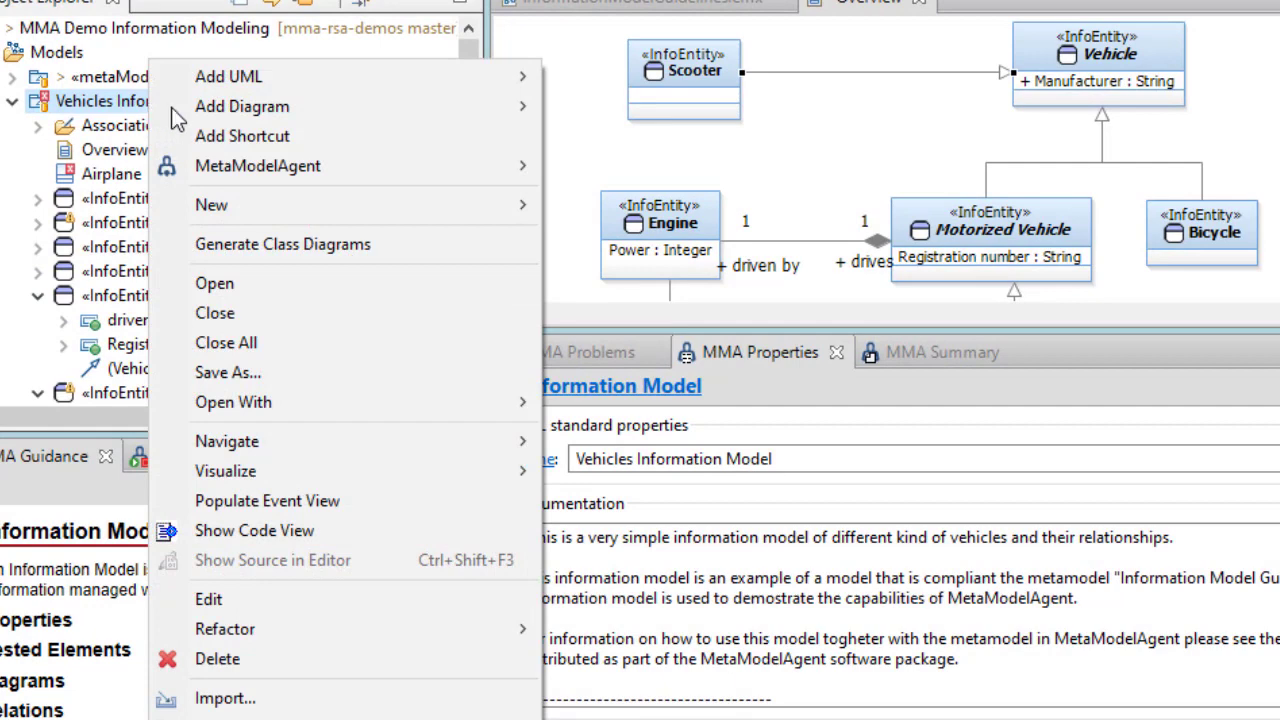
mouse_move(460, 170)
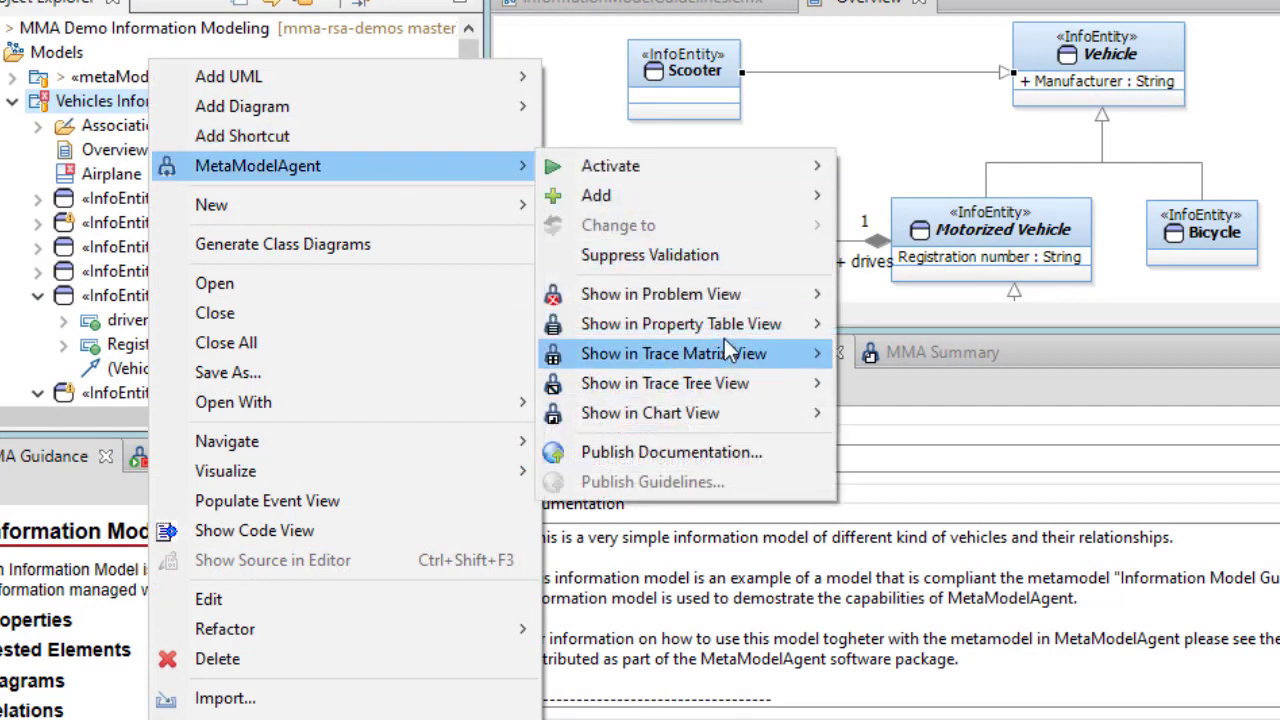
mouse_move(665, 330)
mouse_move(926, 334)
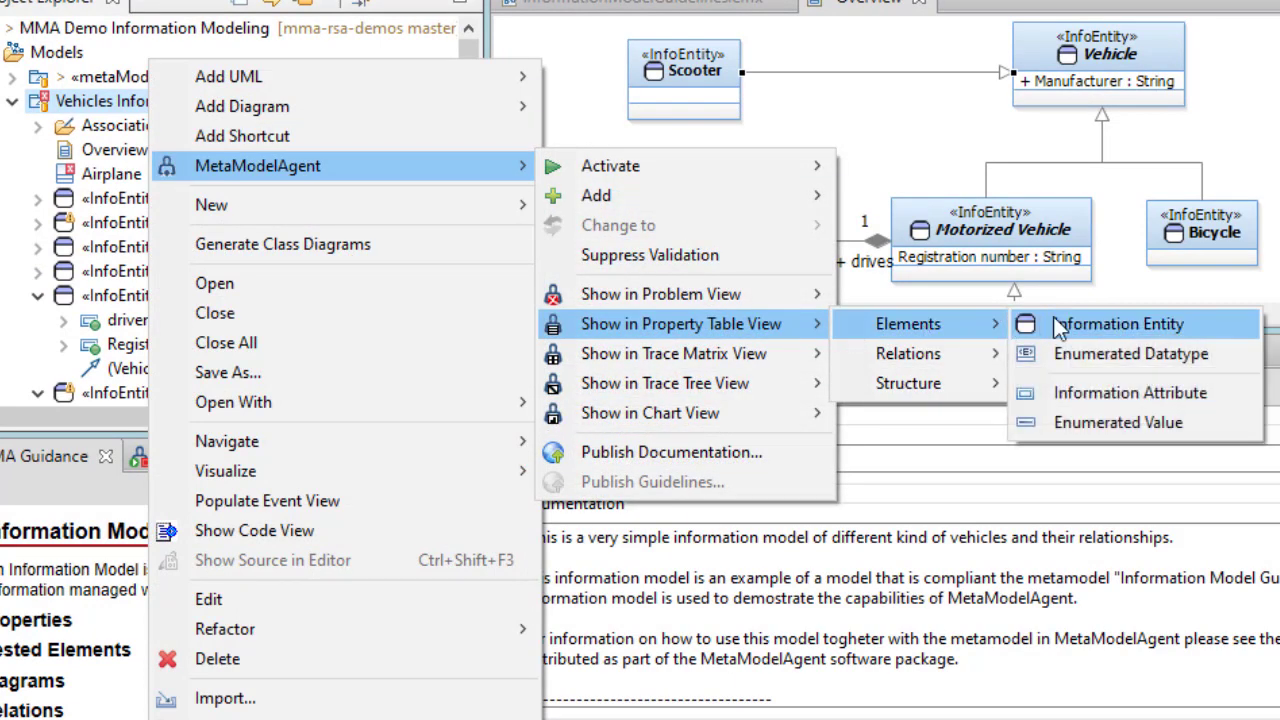
left_click(1122, 327)
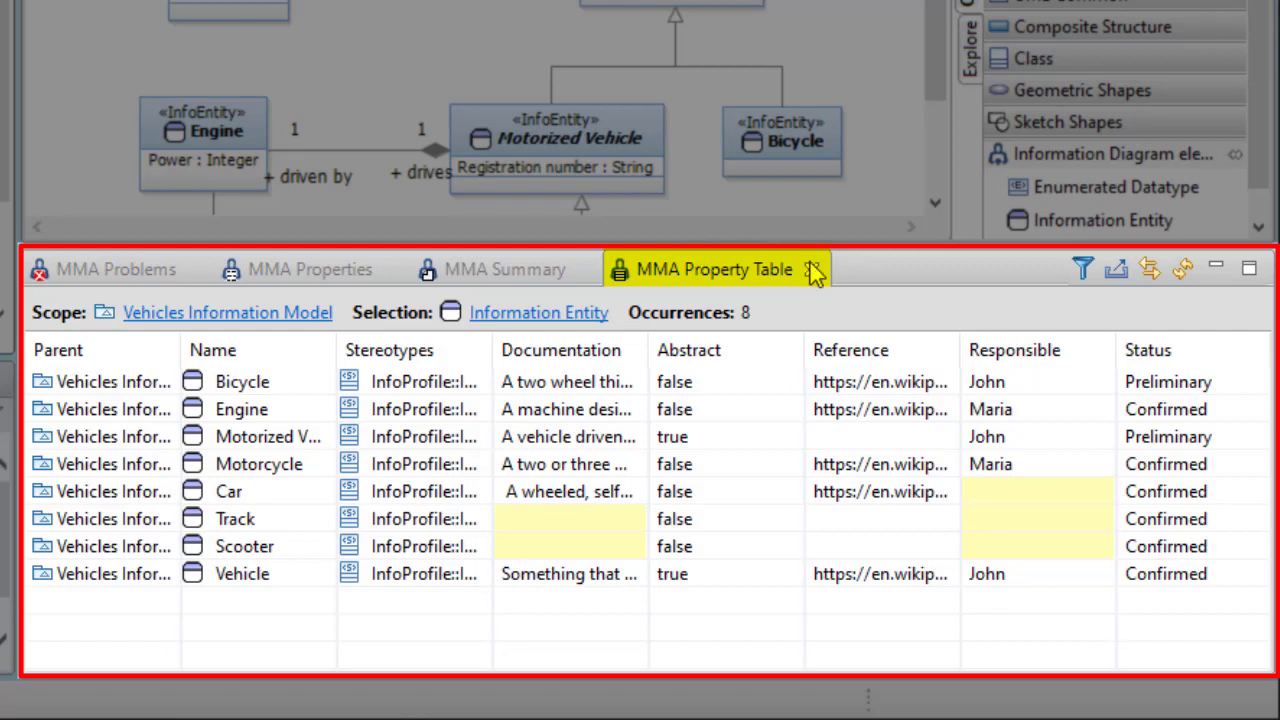
Fill in the responsible person's first name for the Car entity directly in the property table
left_click(1016, 490)
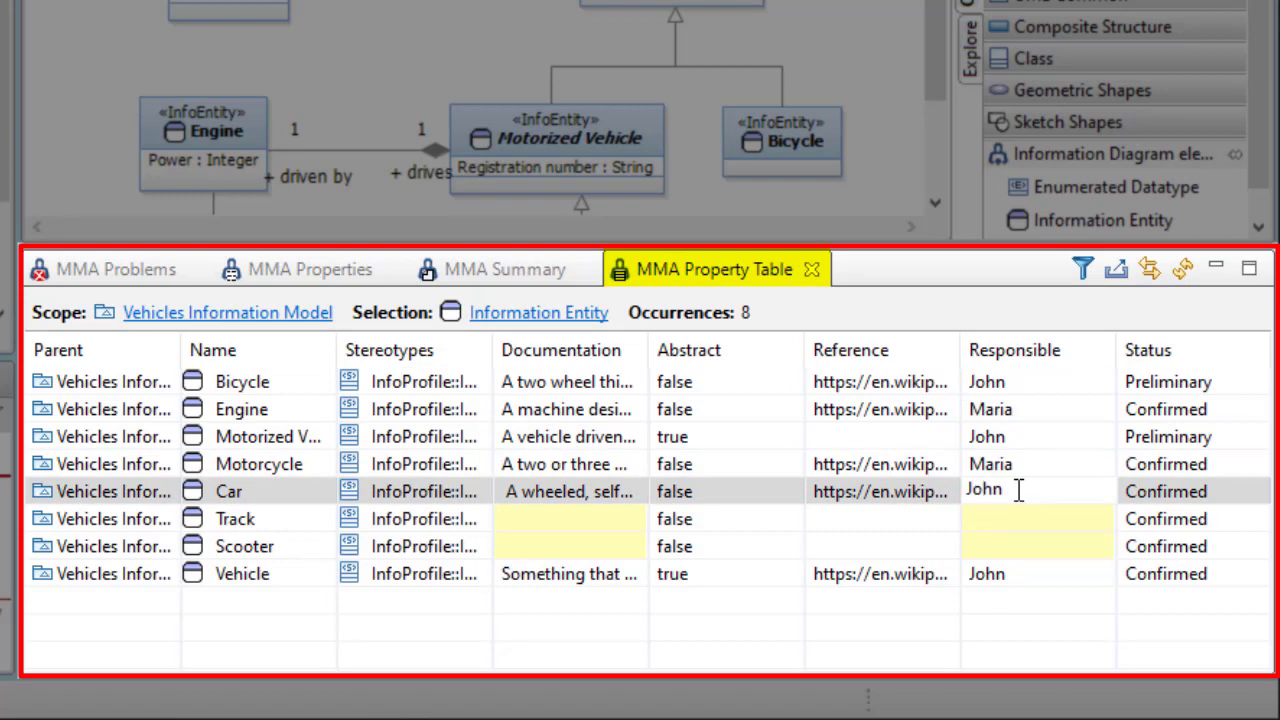
left_click(926, 518)
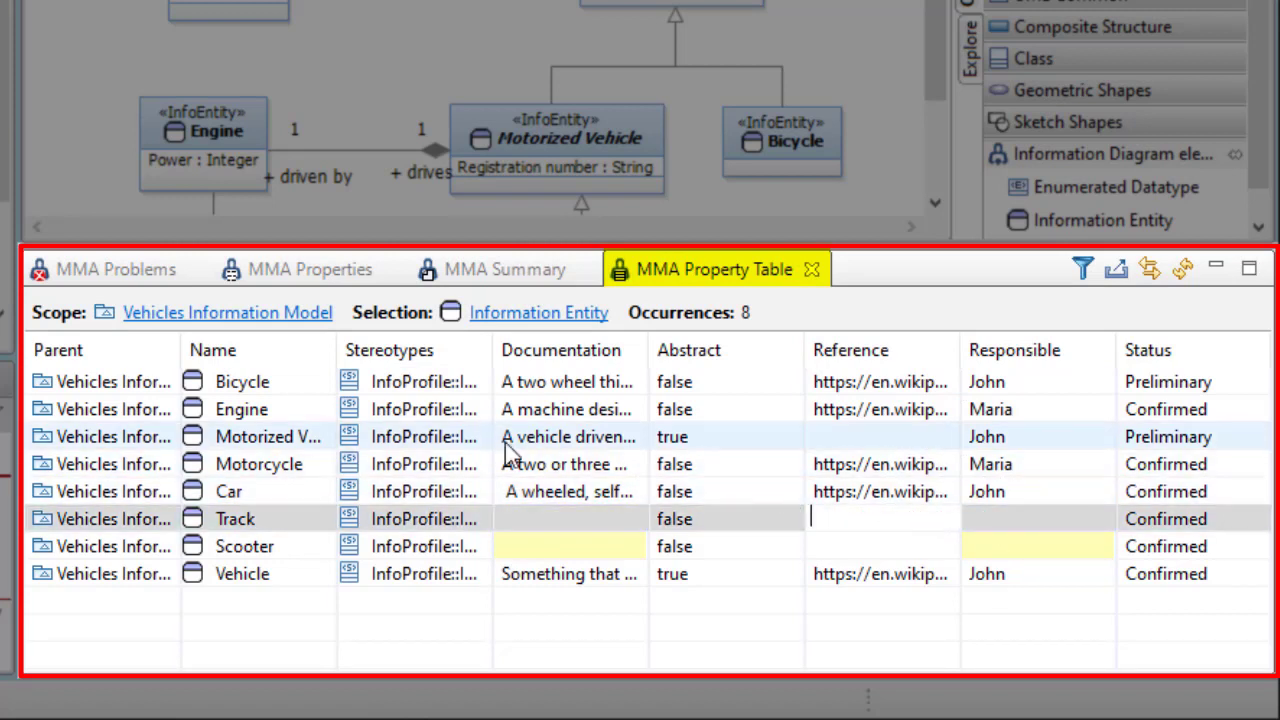
Bulk edit the Responsible property of Motorized Vehicle, Motorcycle, Car and Track, entering one person's first name for all four
left_click(117, 436)
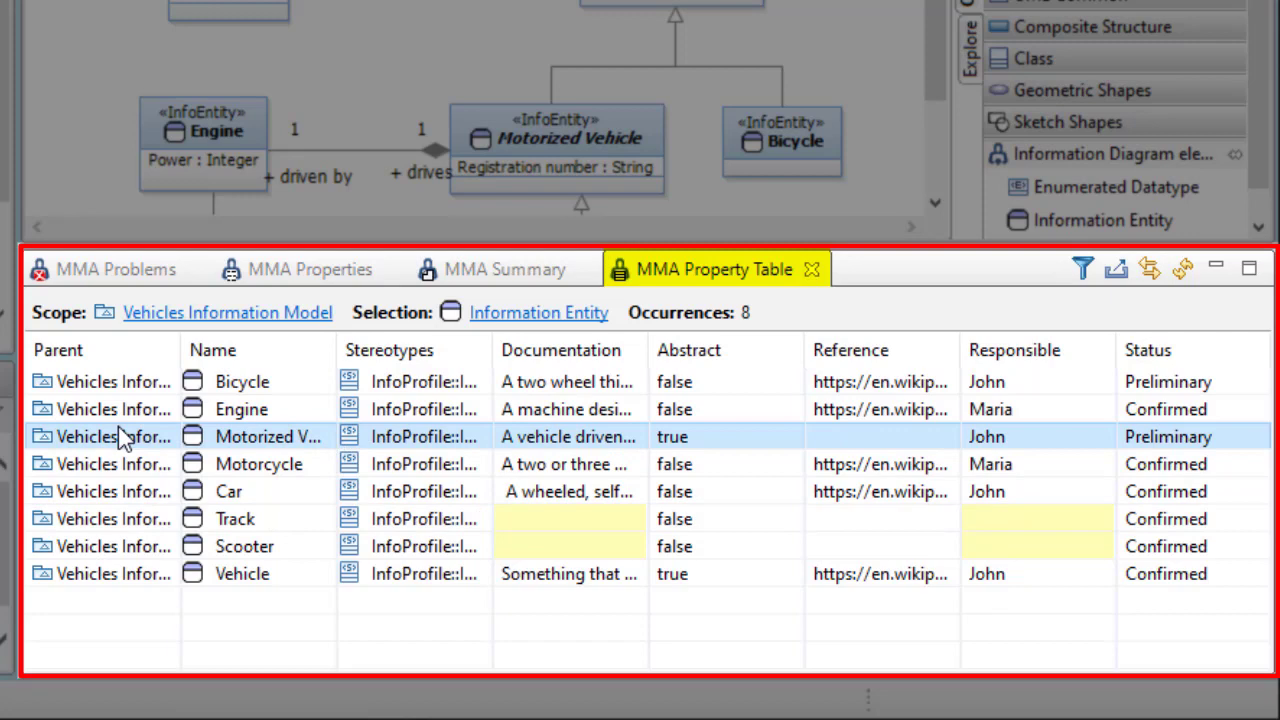
left_click(131, 526, "shift")
right_click(131, 530)
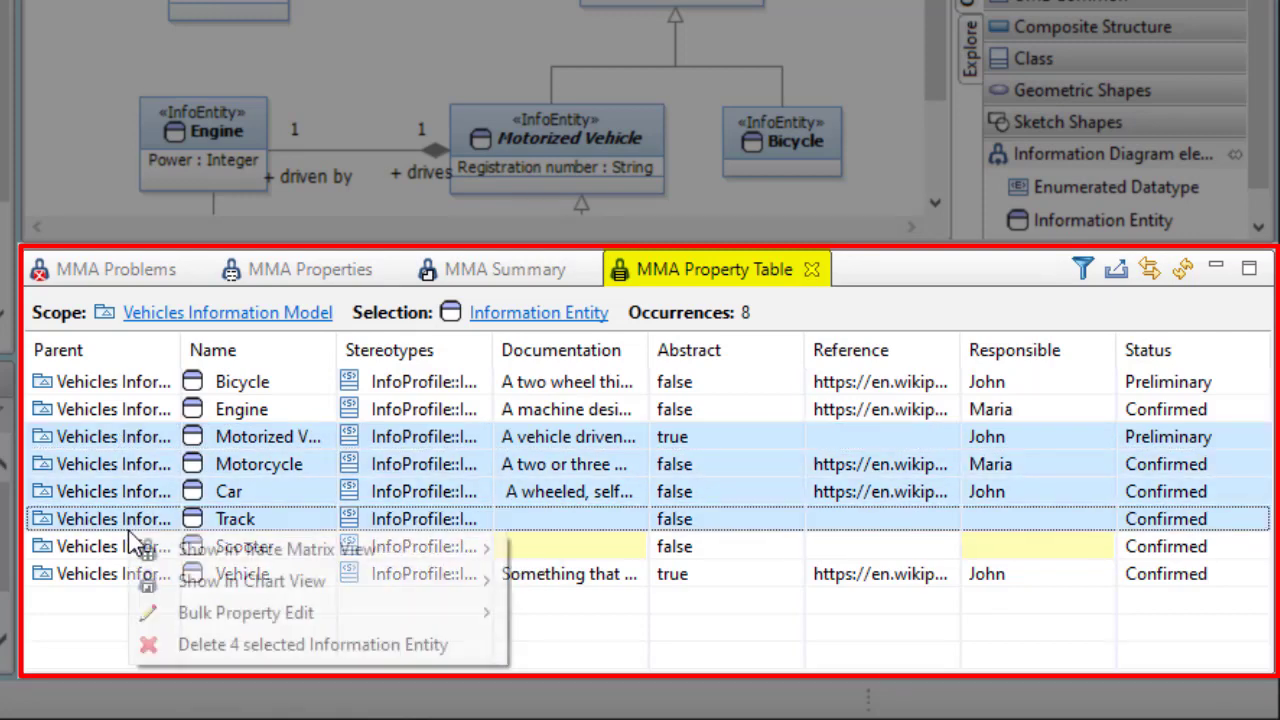
mouse_move(358, 615)
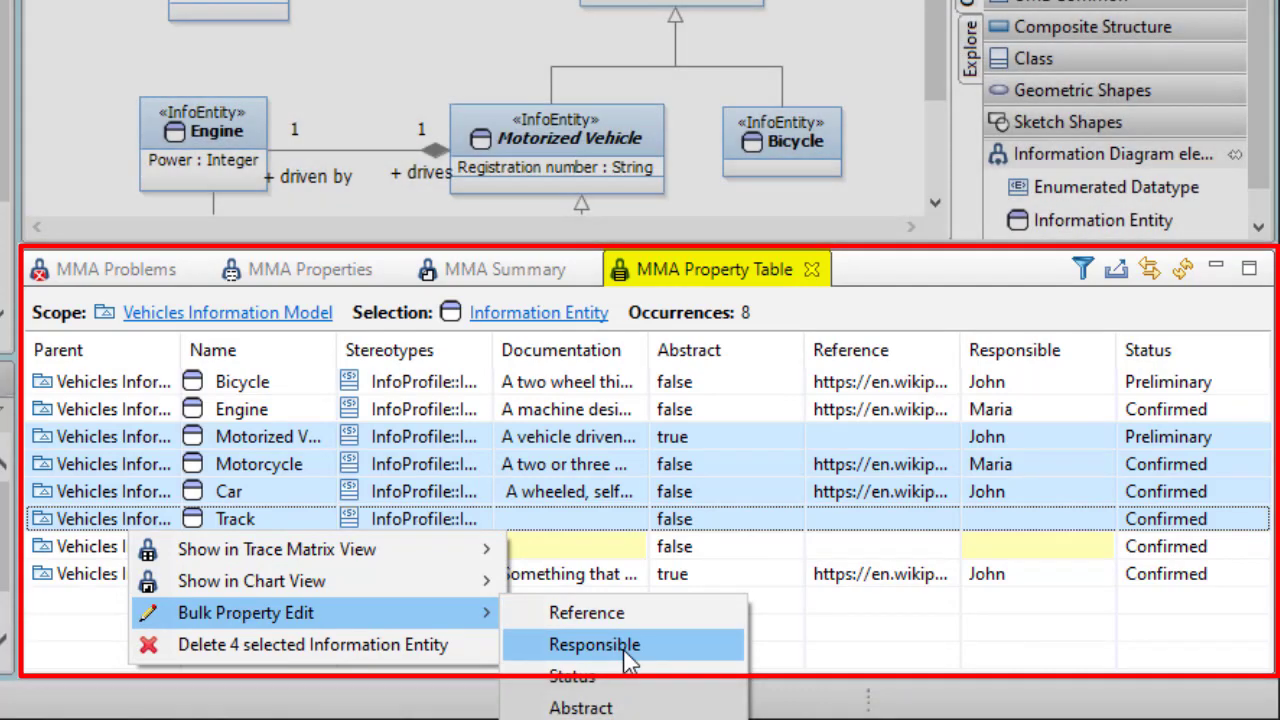
left_click(626, 657)
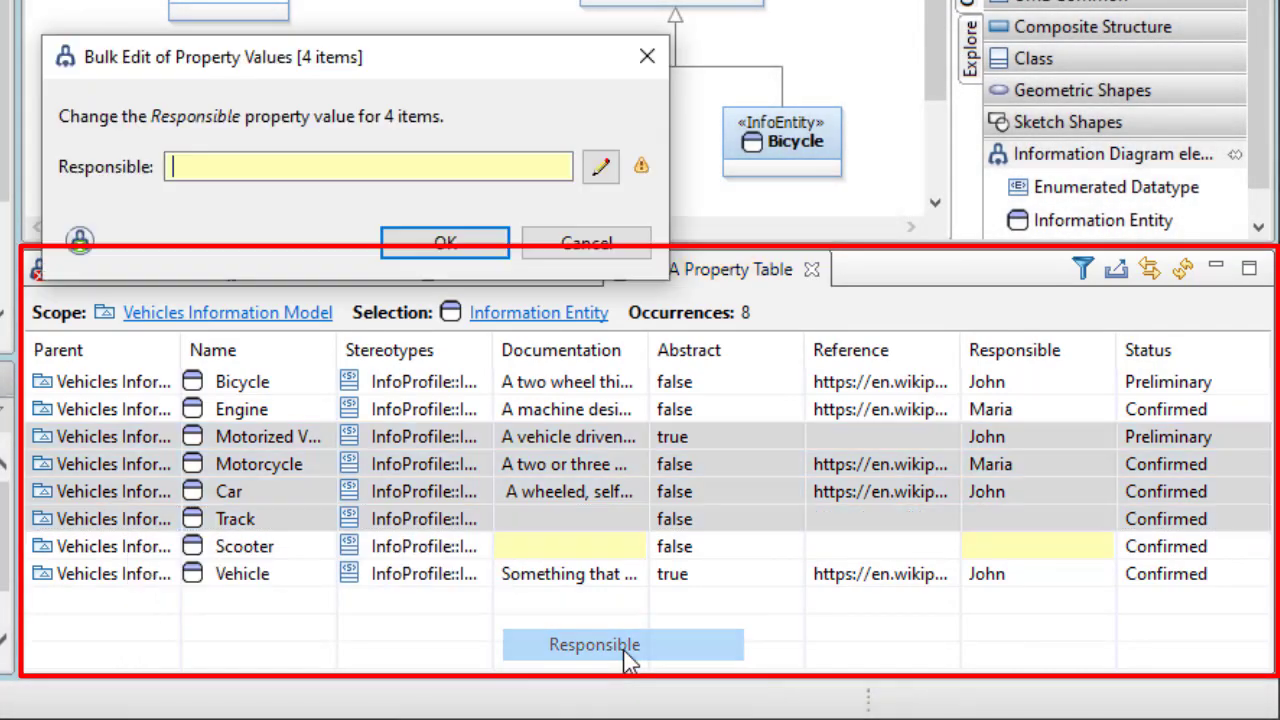
type("A")
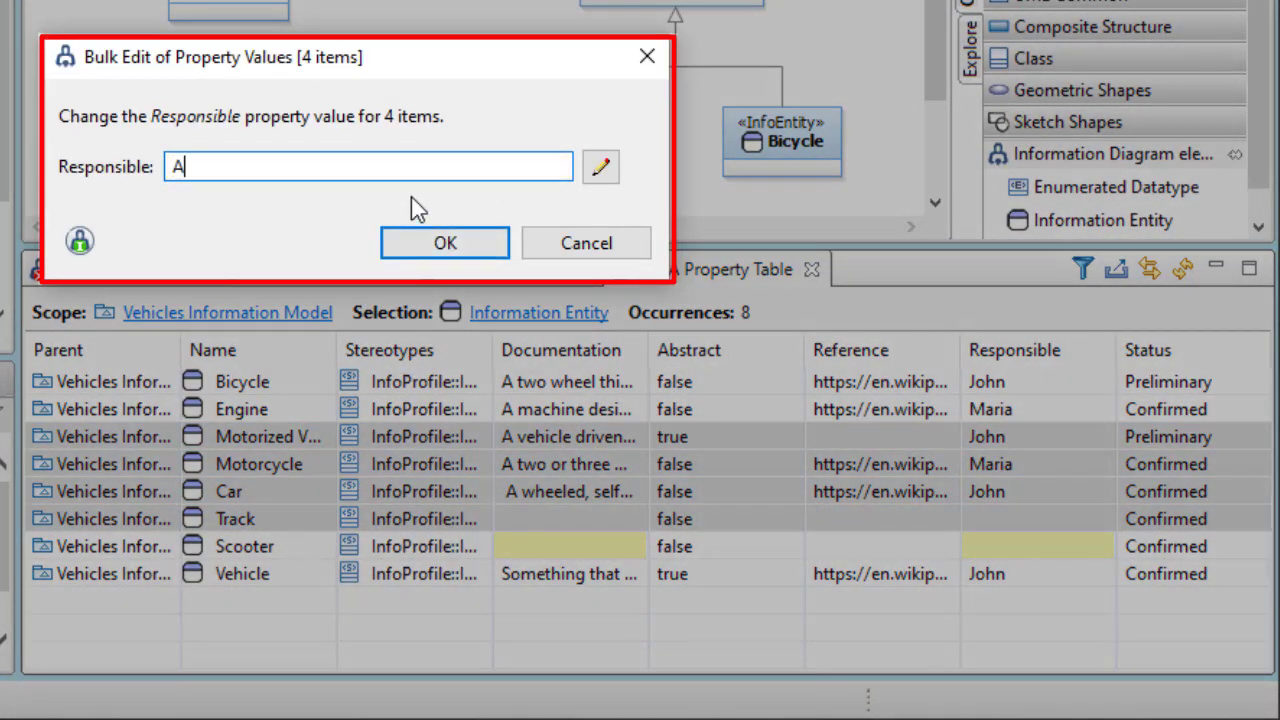
type("dam")
key("Return")
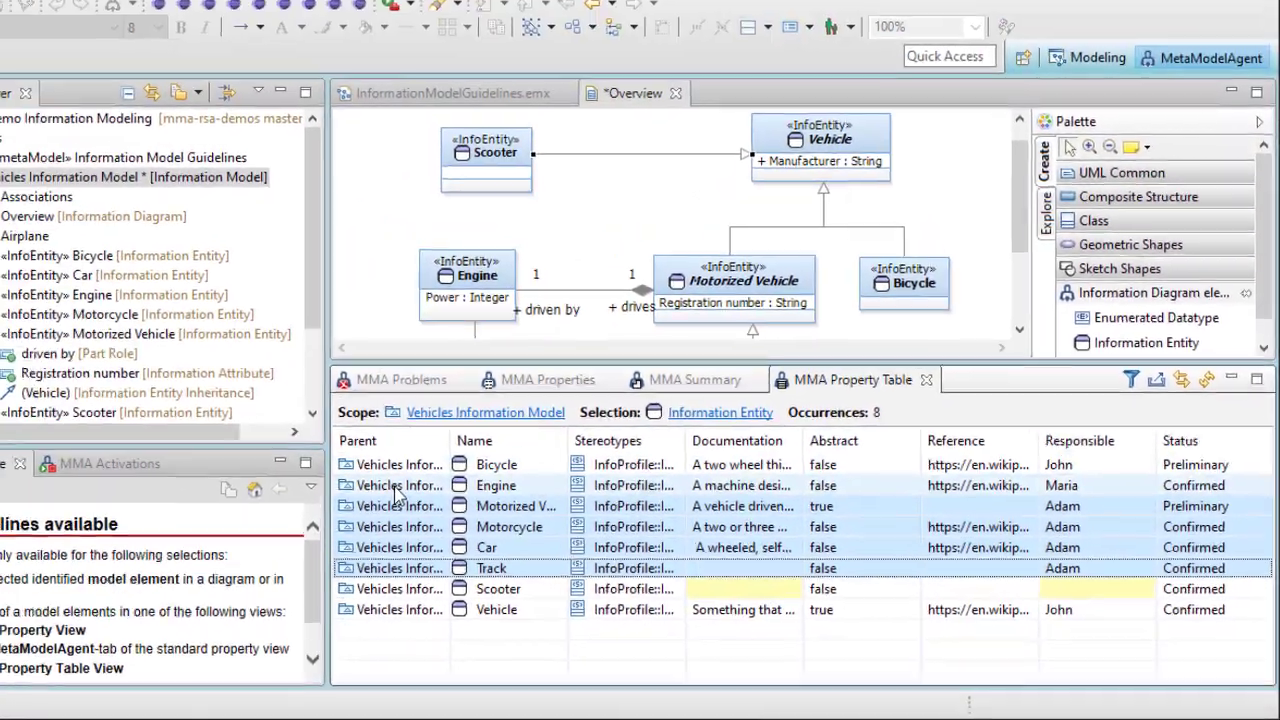
left_click(275, 449)
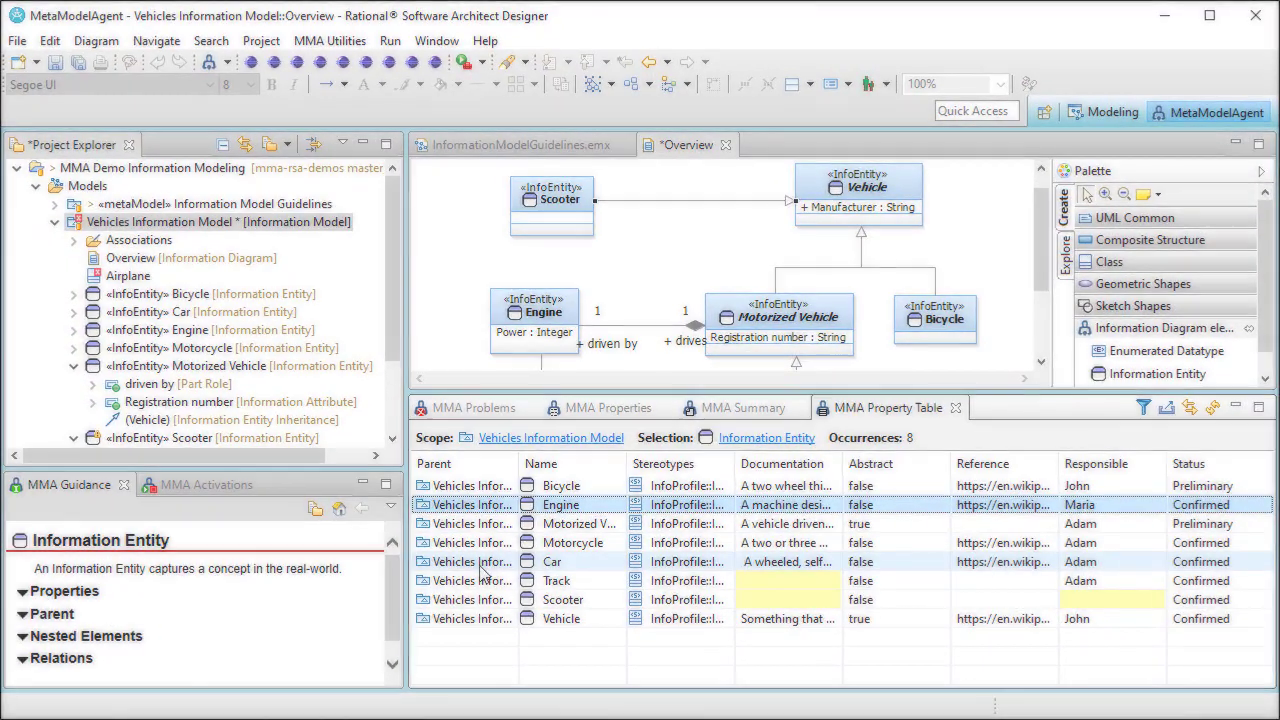
left_click(276, 521)
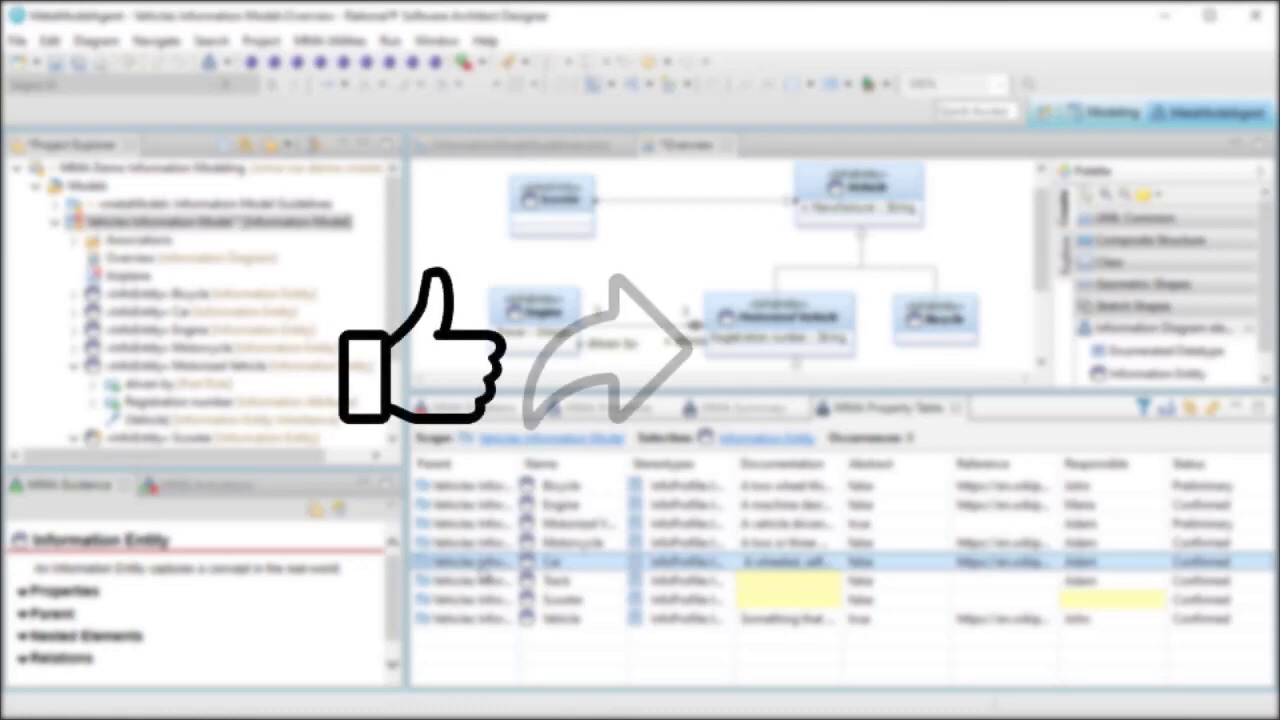